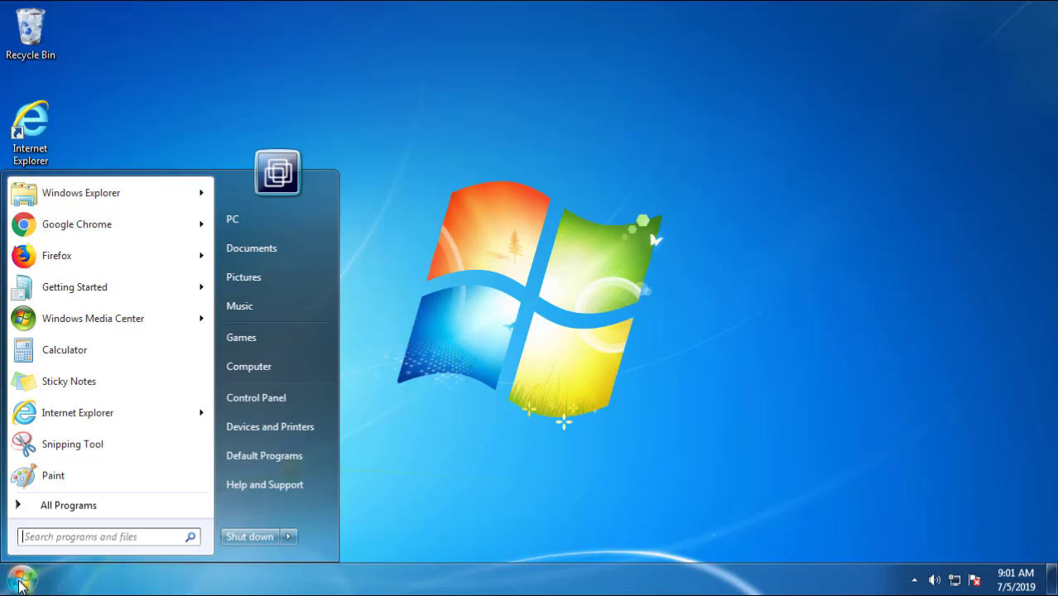
# Step: Open Programs and Features and sort by Installed On, newest first, putting SearchMine 2.00 on top
pyautogui.click(266, 396)
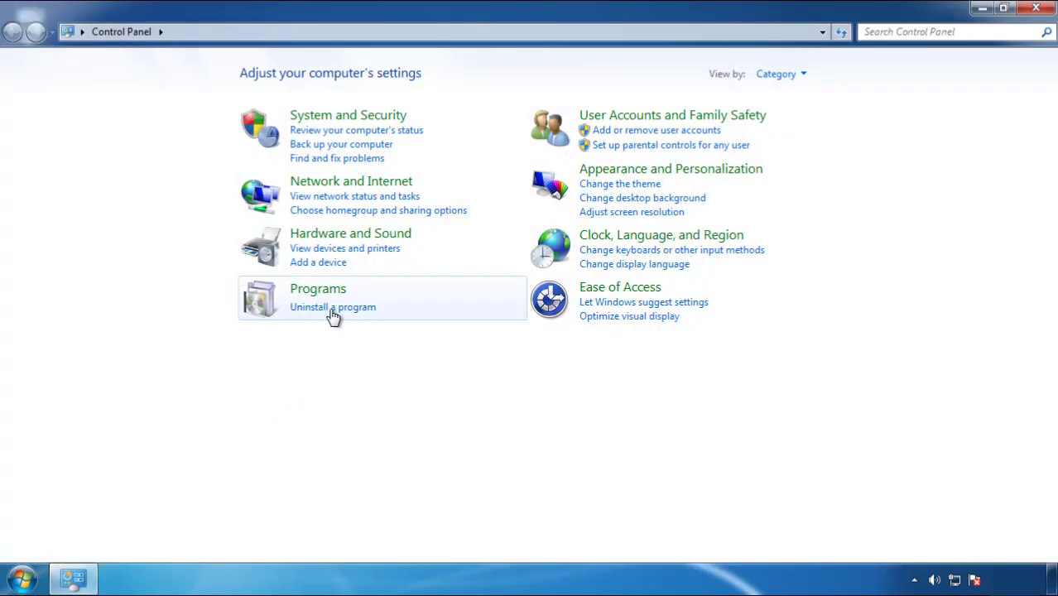
pyautogui.click(332, 317)
pyautogui.click(619, 157)
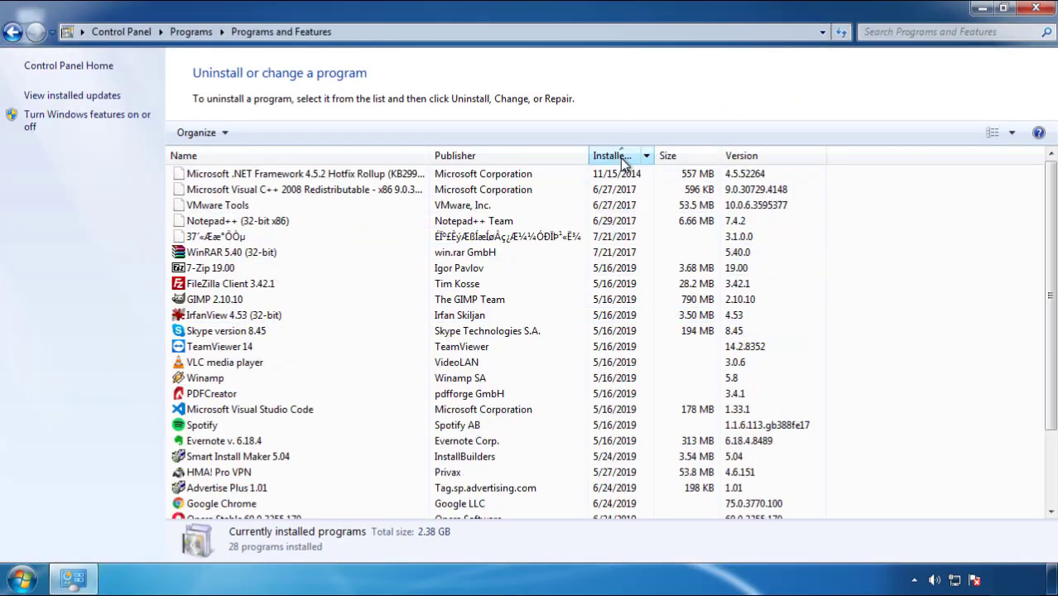
pyautogui.click(620, 157)
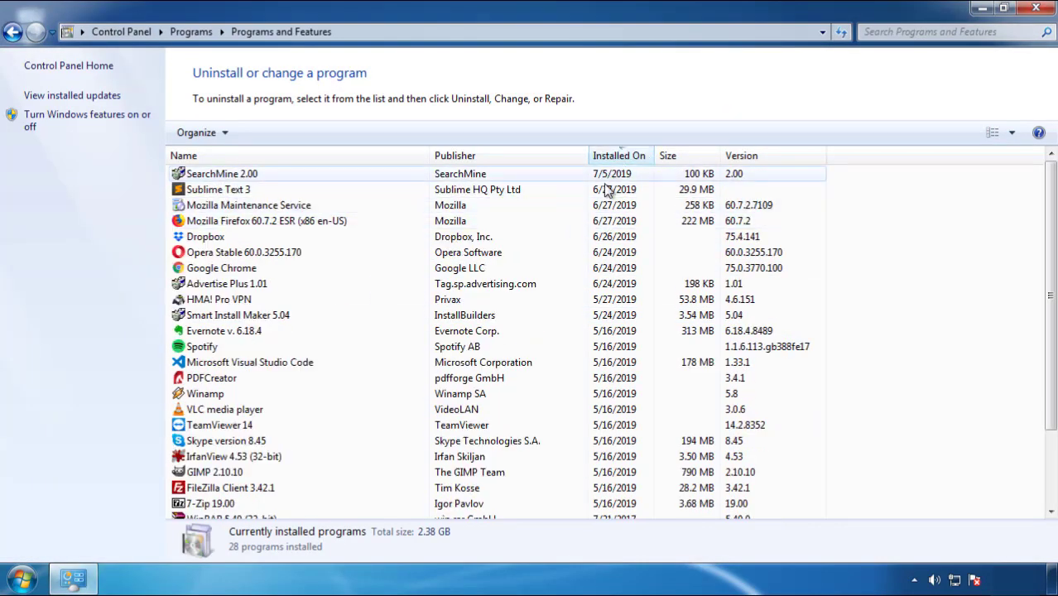
# Step: Uninstall SearchMine 2.00, confirming removal and finishing its uninstaller
pyautogui.click(223, 175)
pyautogui.click(264, 133)
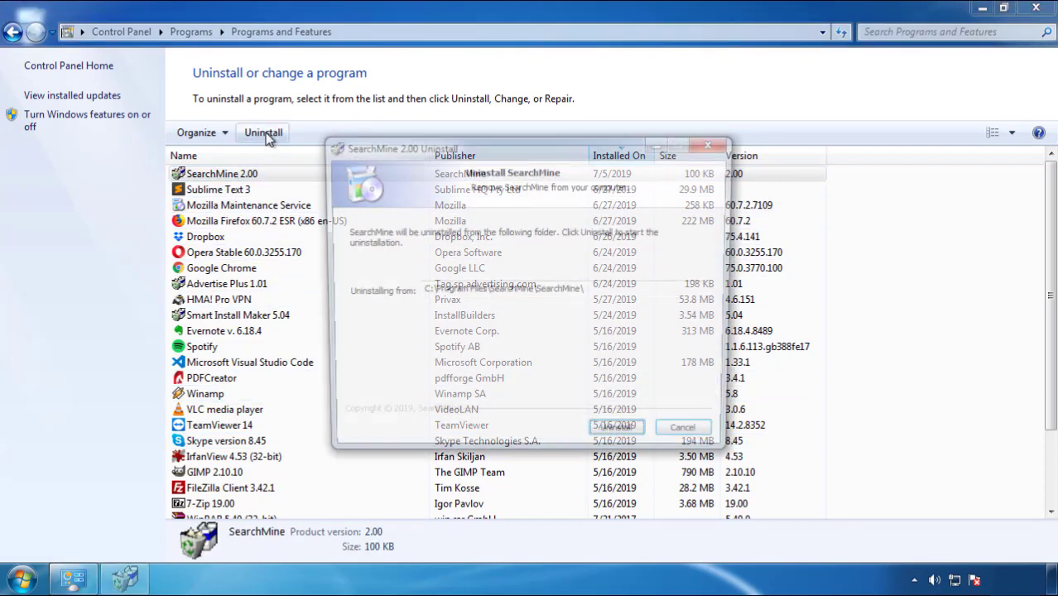
pyautogui.click(614, 436)
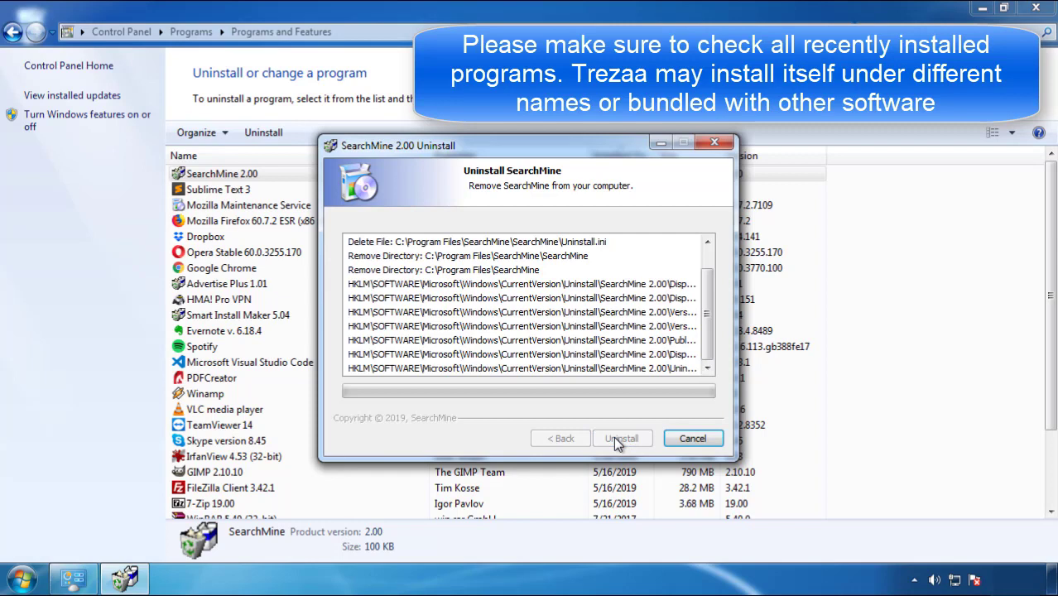
pyautogui.click(616, 439)
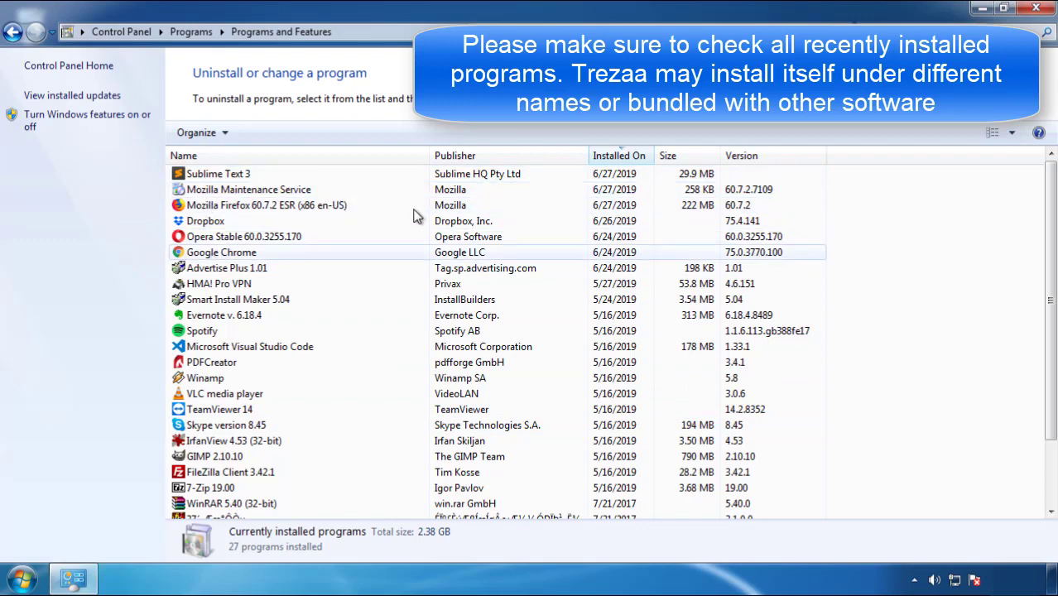
# Step: Close Programs and Features and restart the computer from the Start menu's shut-down options
pyautogui.click(1037, 10)
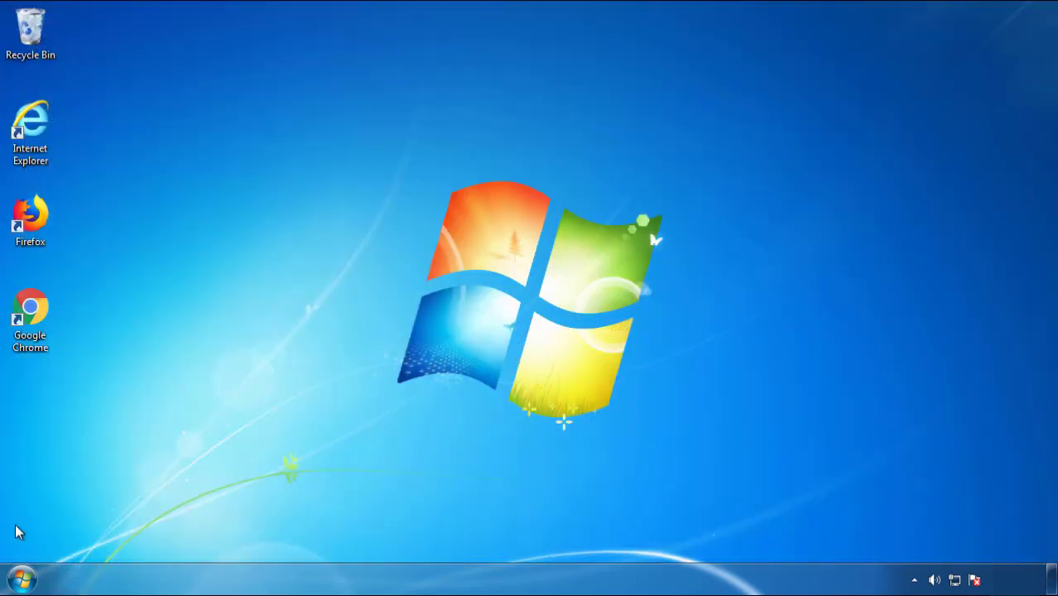
pyautogui.click(22, 576)
pyautogui.click(288, 536)
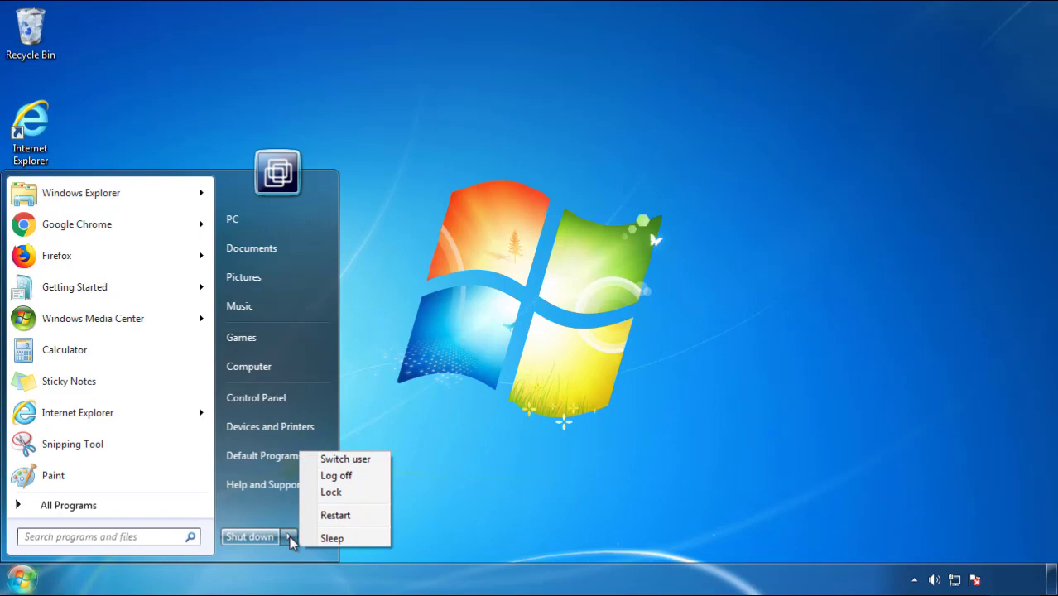
pyautogui.click(553, 463)
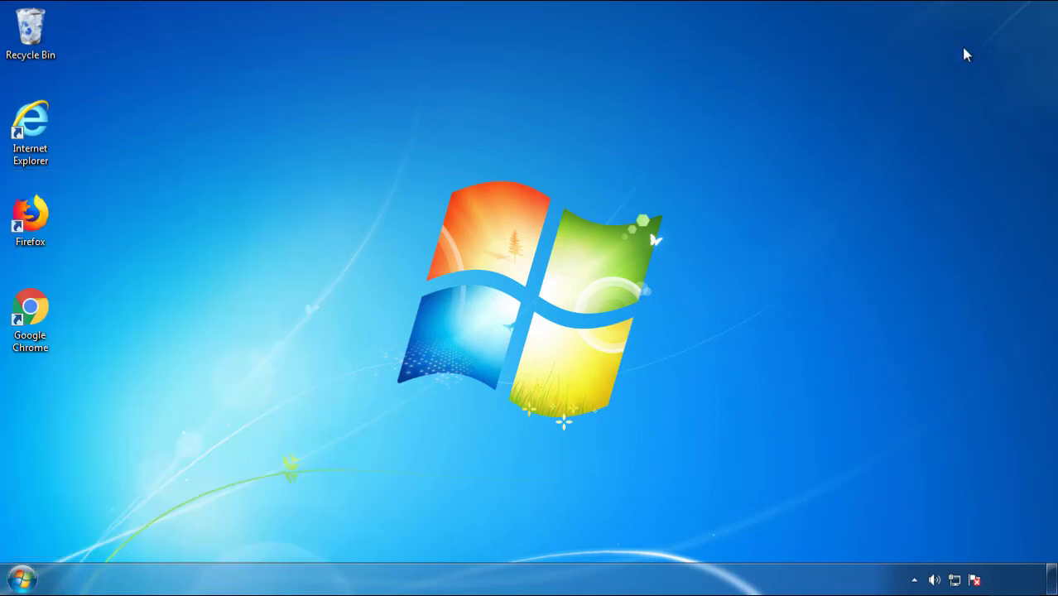
pyautogui.click(339, 515)
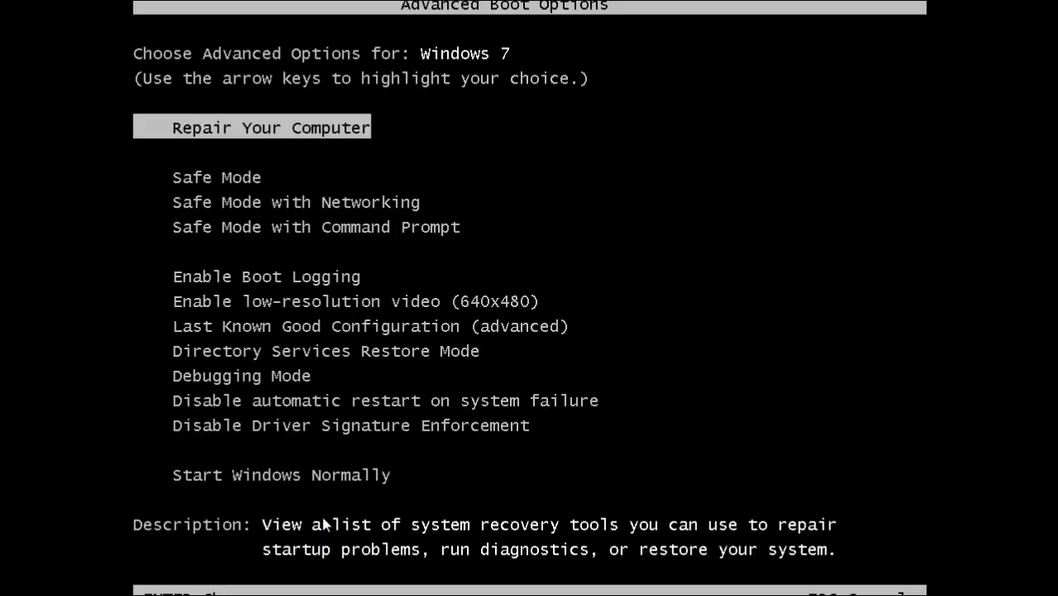
# Step: Boot into Safe Mode and launch Firefox, declining to make it the default browser
pyautogui.press('Down')
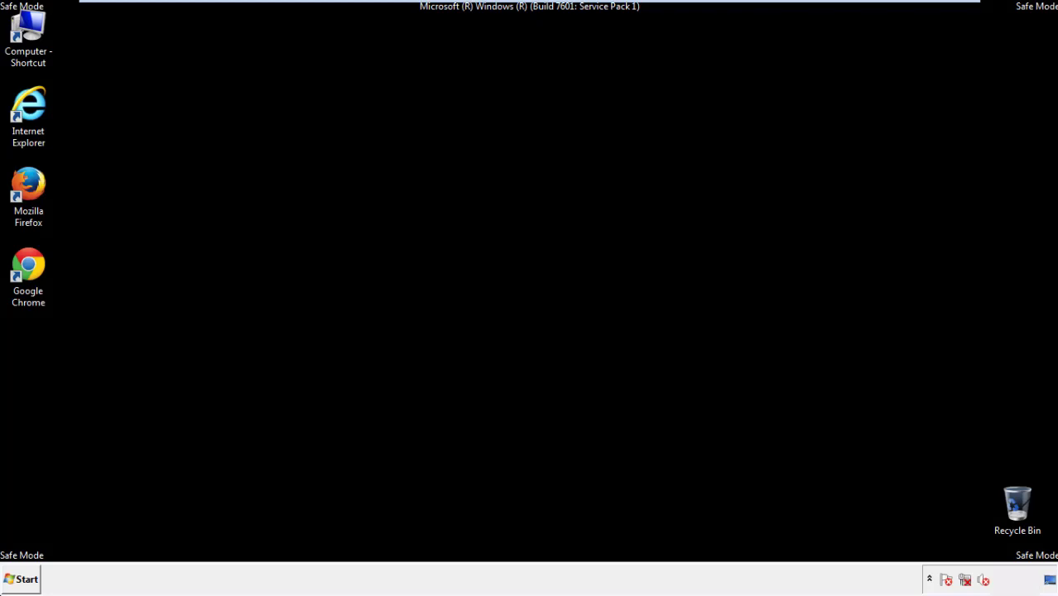
pyautogui.doubleClick(38, 191)
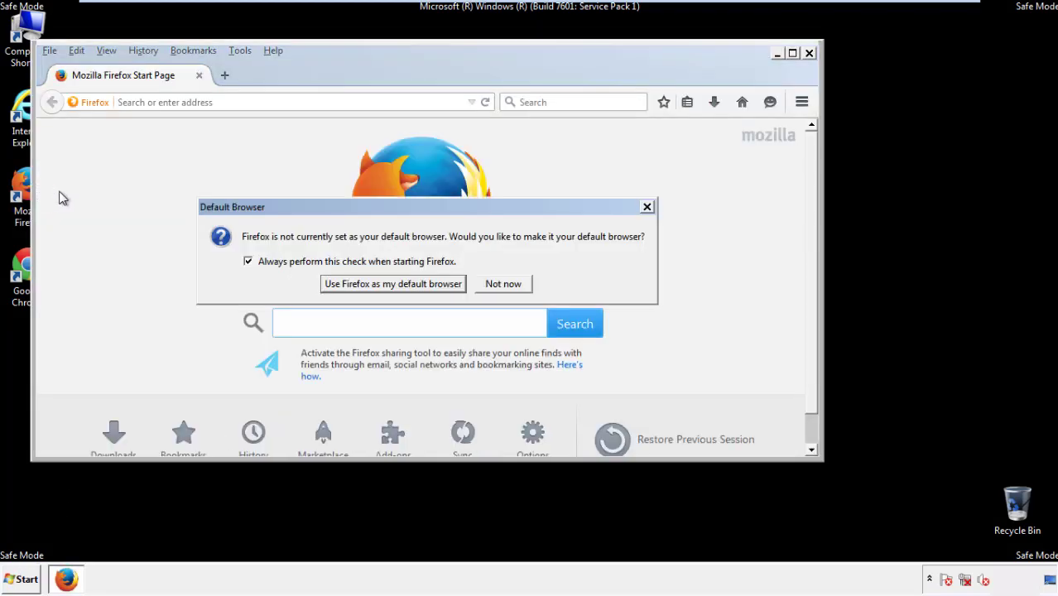
pyautogui.click(513, 285)
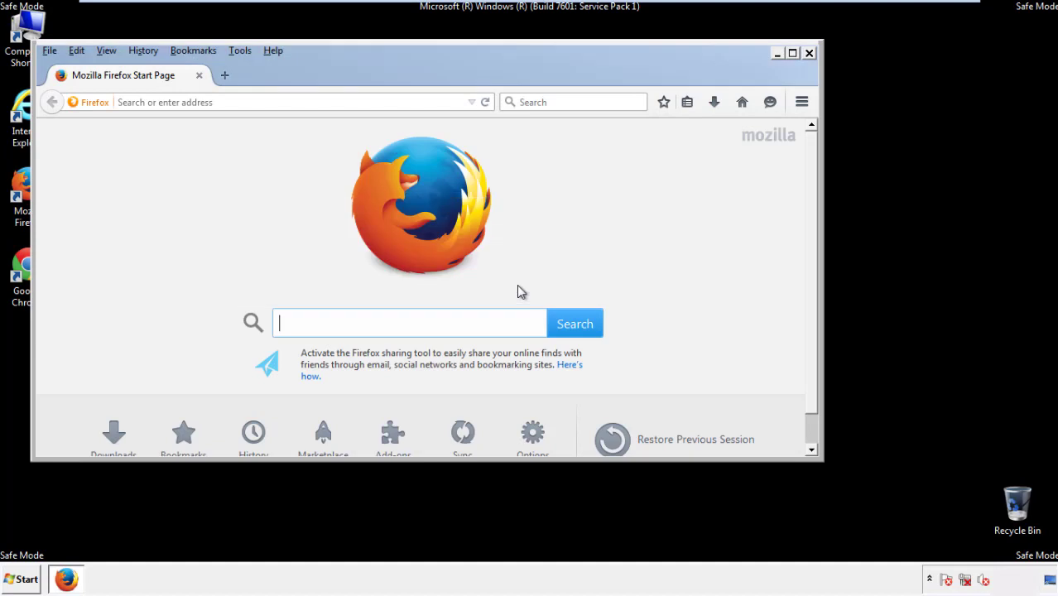
# Step: Hide Firefox's menu bar and then show it again via the tab-strip context menu
pyautogui.rightClick(323, 73)
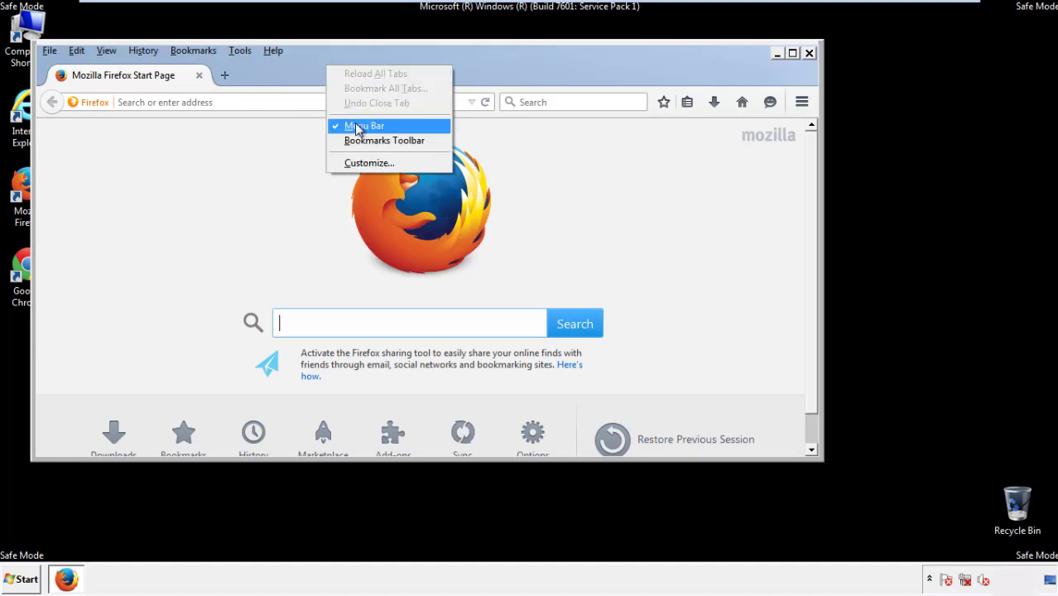
pyautogui.click(354, 124)
pyautogui.rightClick(333, 68)
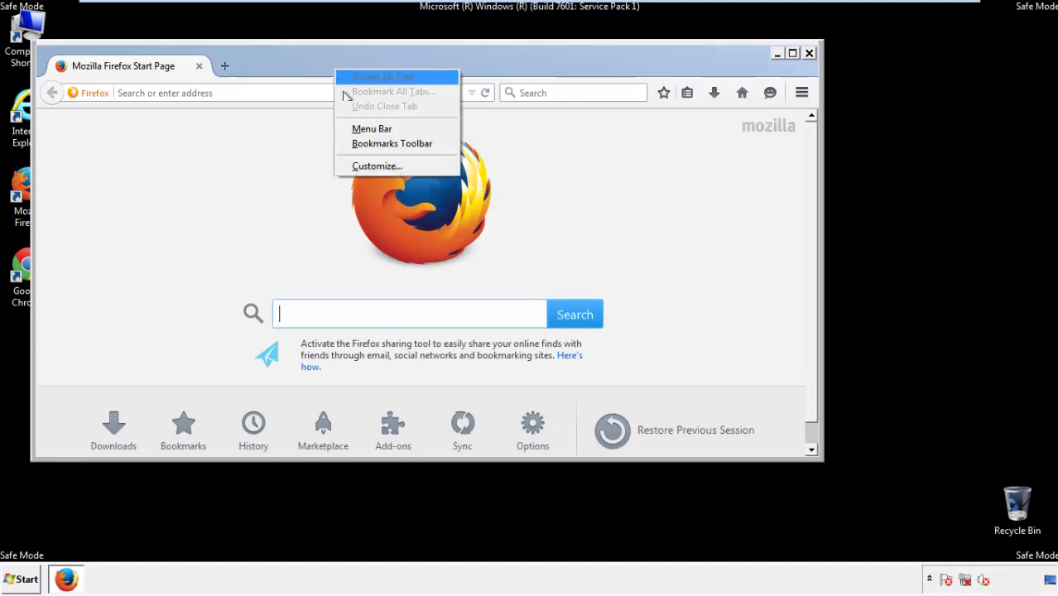
pyautogui.click(356, 129)
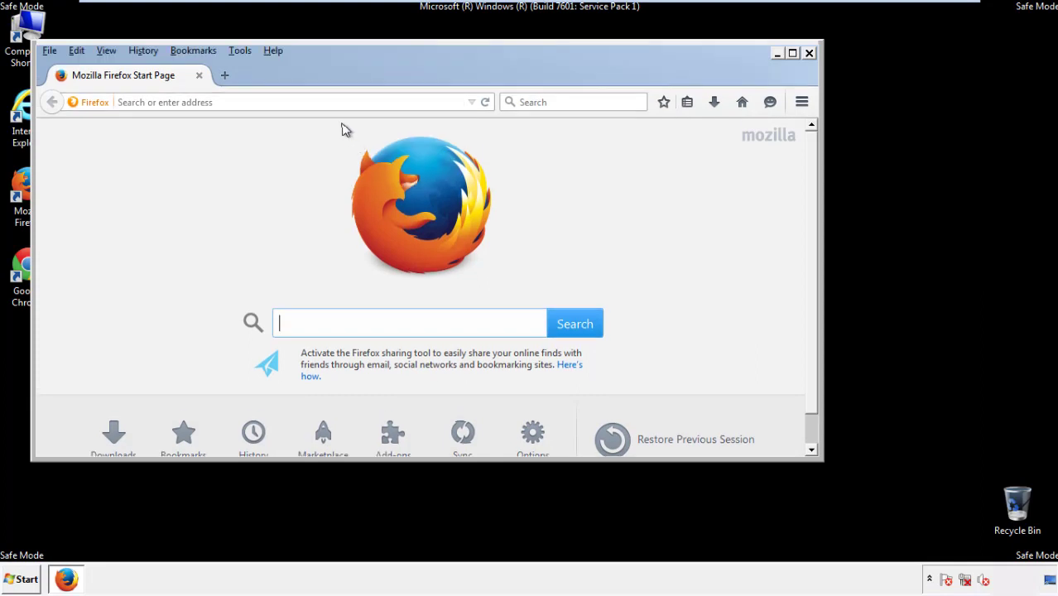
# Step: Clear Firefox's recent history for Everything, with all data types including Site Preferences checked
pyautogui.click(149, 53)
pyautogui.click(162, 84)
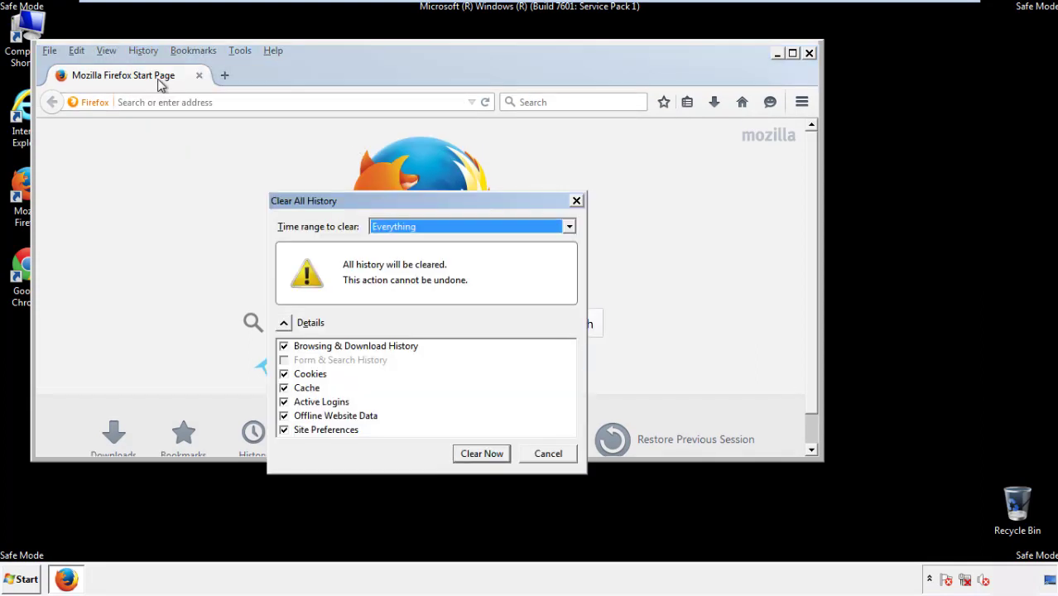
pyautogui.click(393, 229)
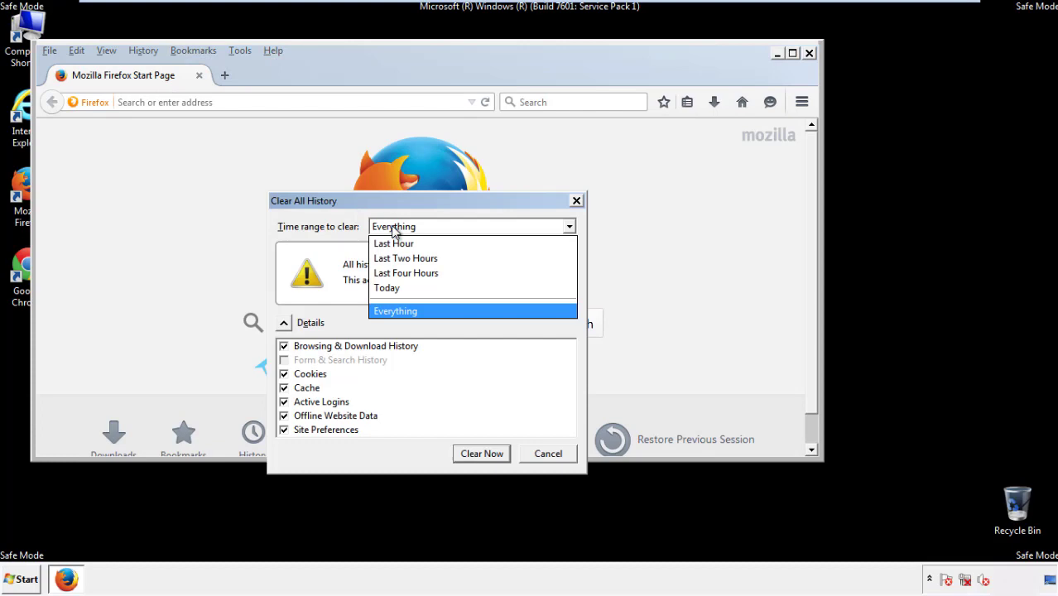
pyautogui.click(395, 309)
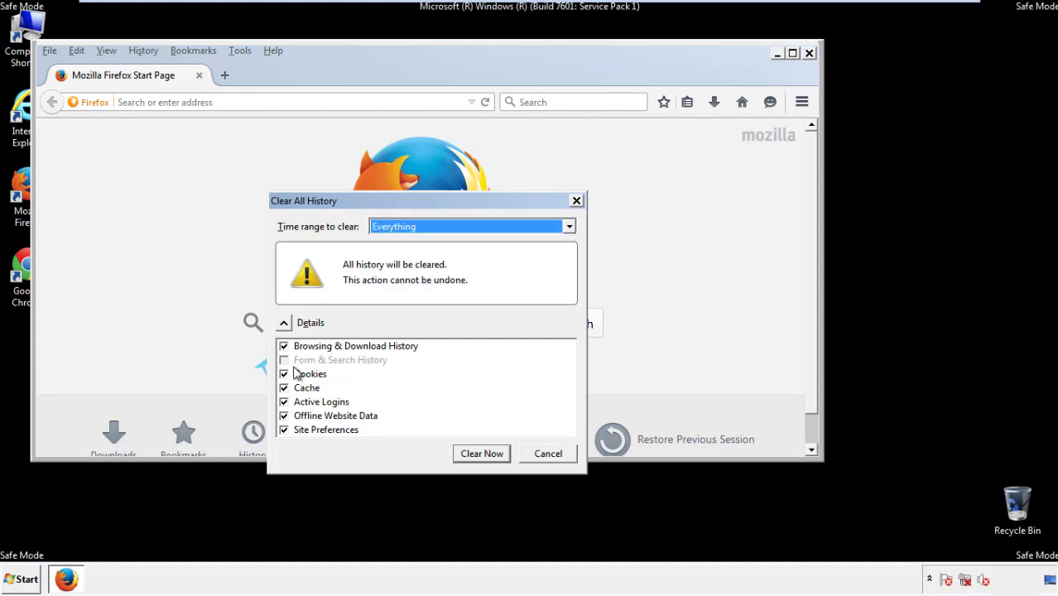
pyautogui.click(284, 416)
pyautogui.click(284, 430)
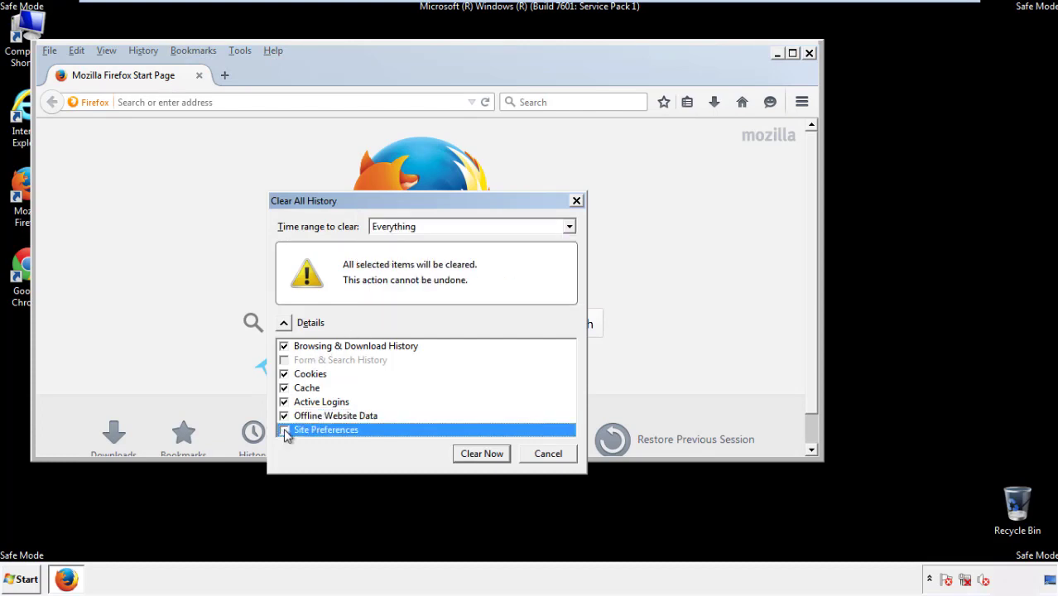
pyautogui.click(480, 454)
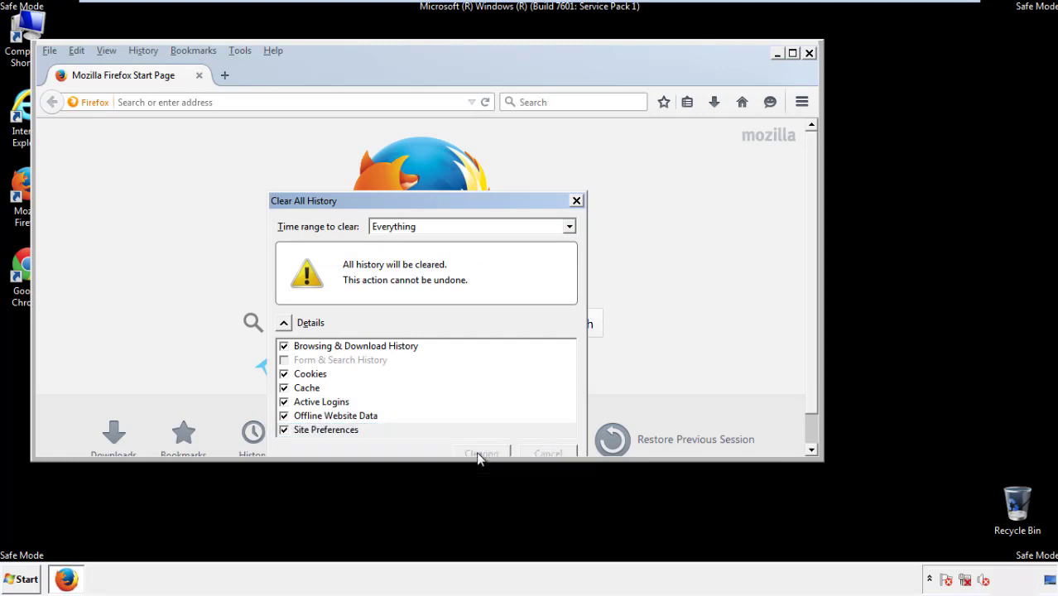
# Step: Refresh Firefox to its defaults from the Troubleshooting Information page
pyautogui.click(273, 51)
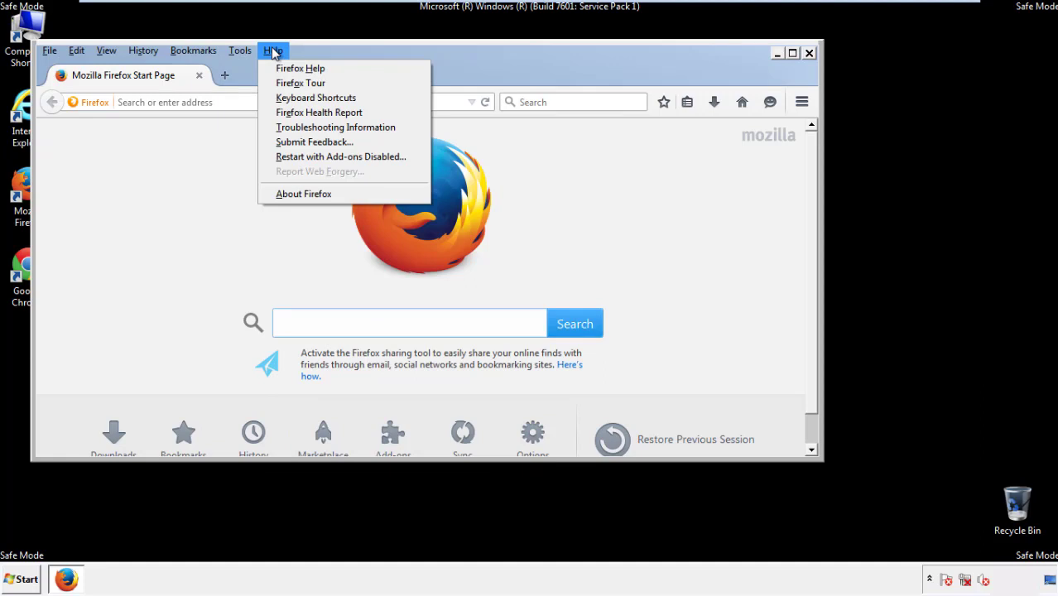
pyautogui.click(305, 126)
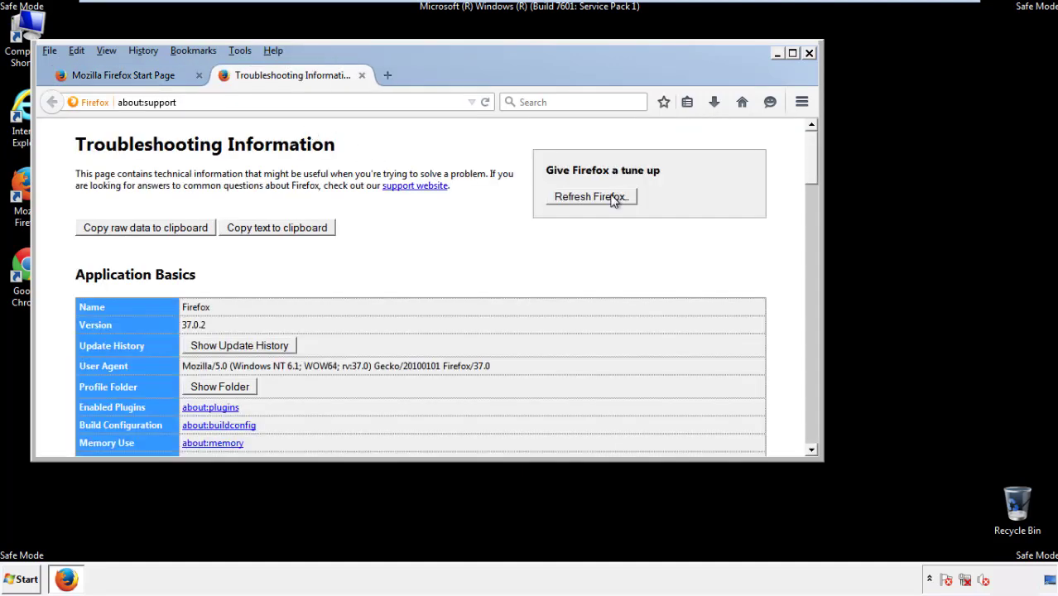
pyautogui.click(613, 198)
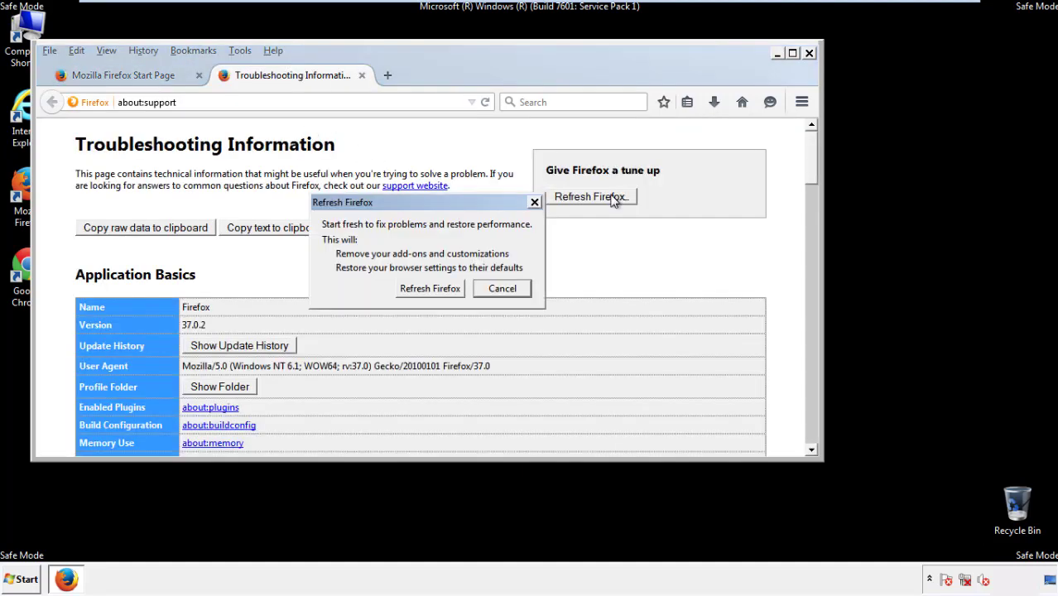
pyautogui.click(431, 289)
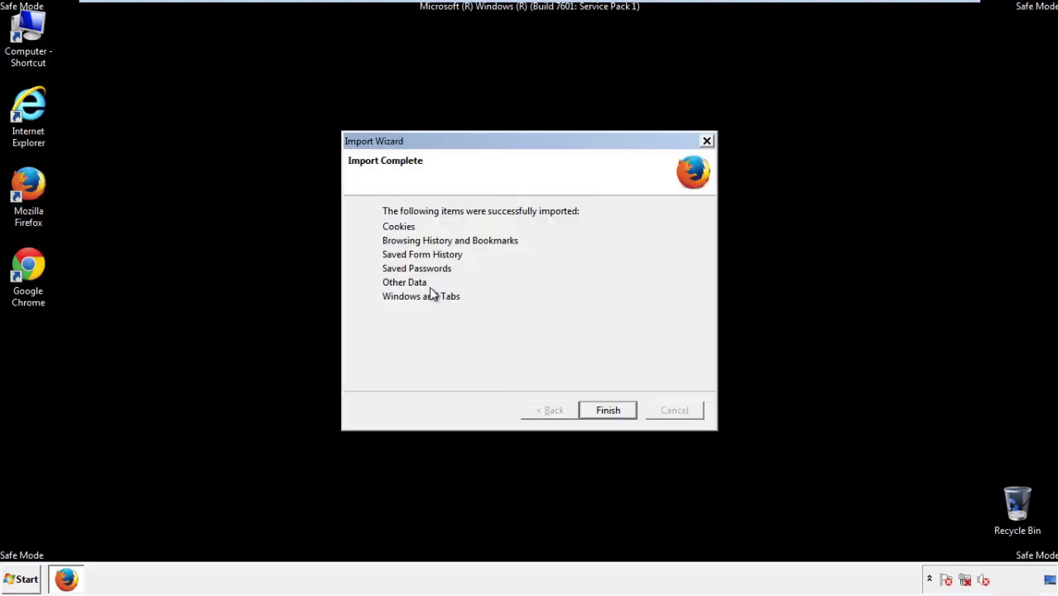
# Step: Finish the post-refresh import wizard, decline the default-browser prompt, and close Firefox
pyautogui.click(609, 410)
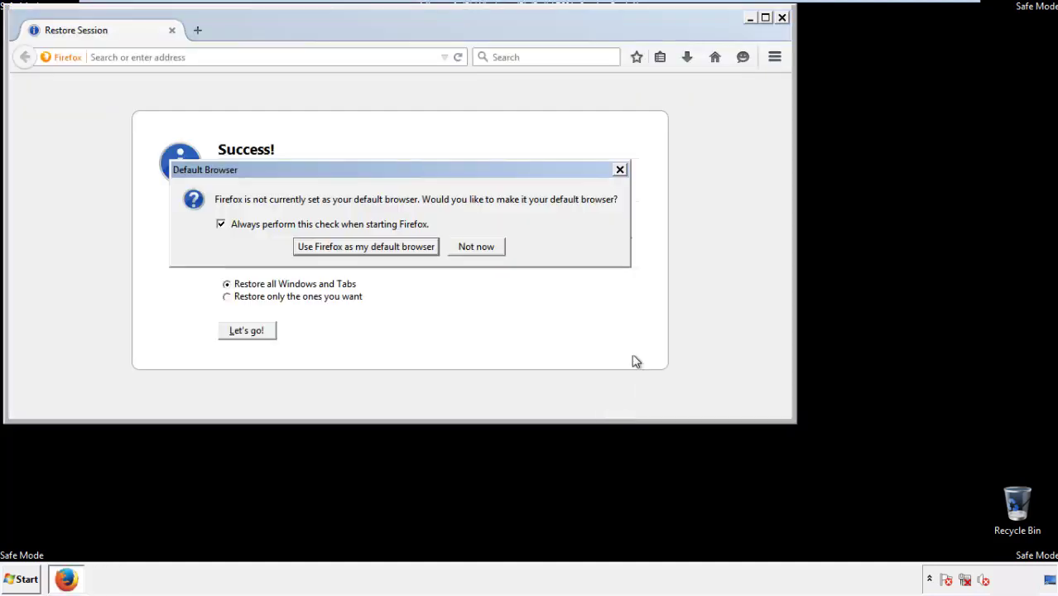
pyautogui.click(477, 248)
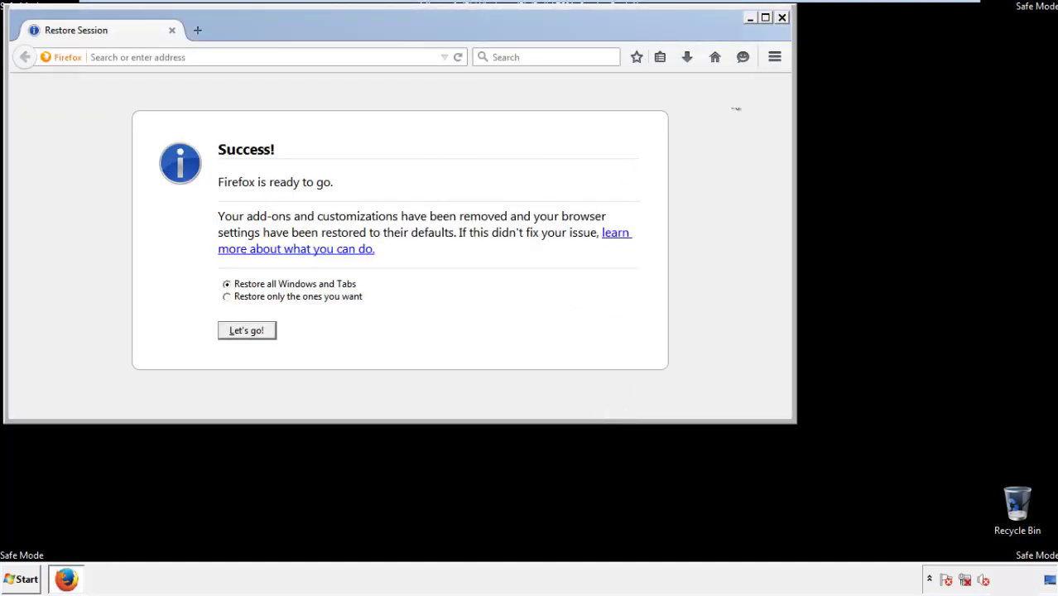
pyautogui.click(781, 17)
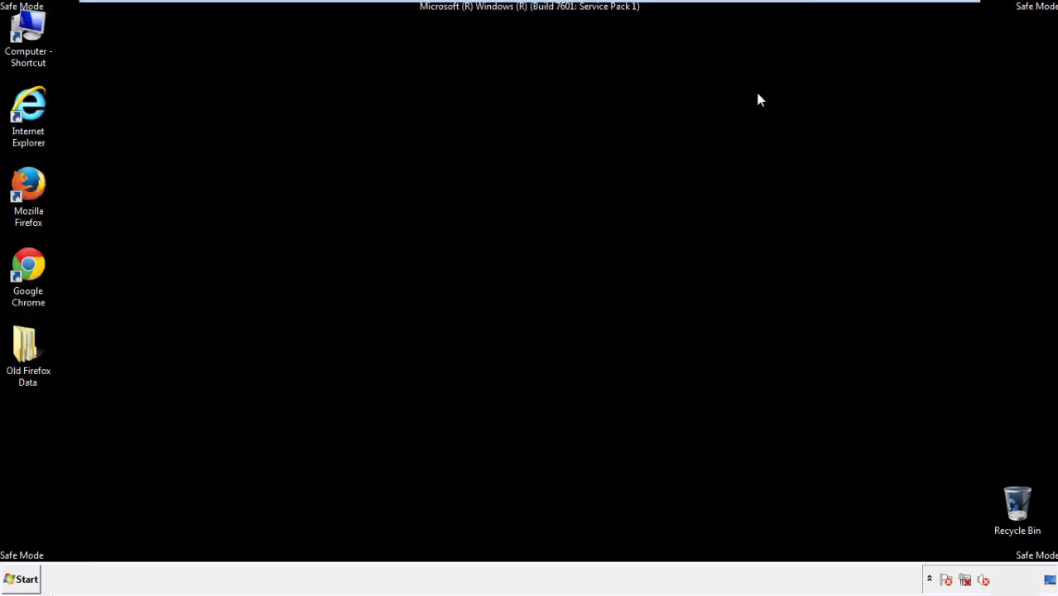
# Step: Launch Chrome from the desktop, choose Don't ask again on the default-browser infobar, and open Settings
pyautogui.click(24, 265)
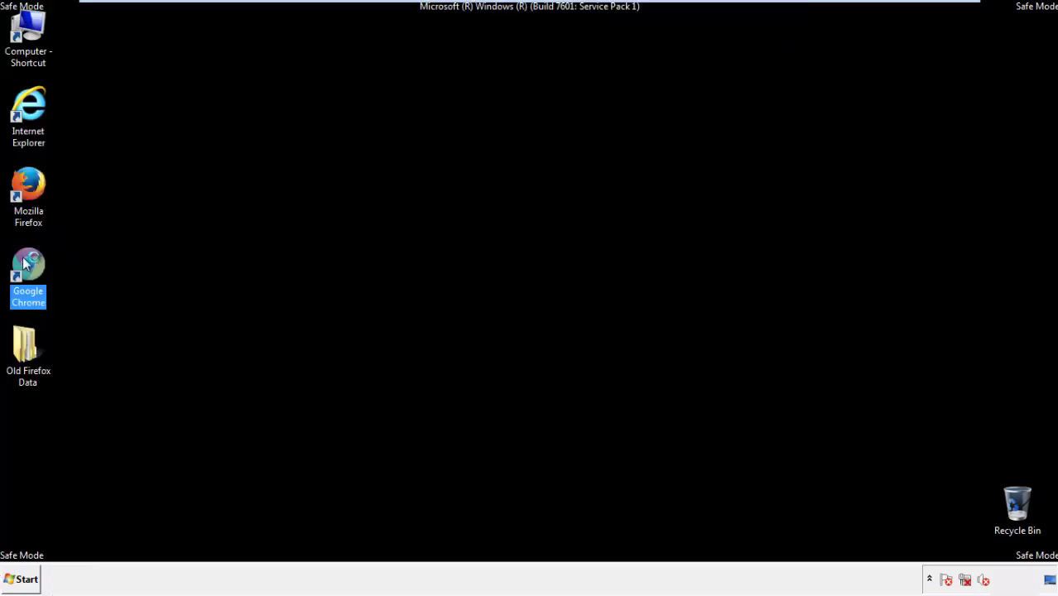
pyautogui.doubleClick(24, 263)
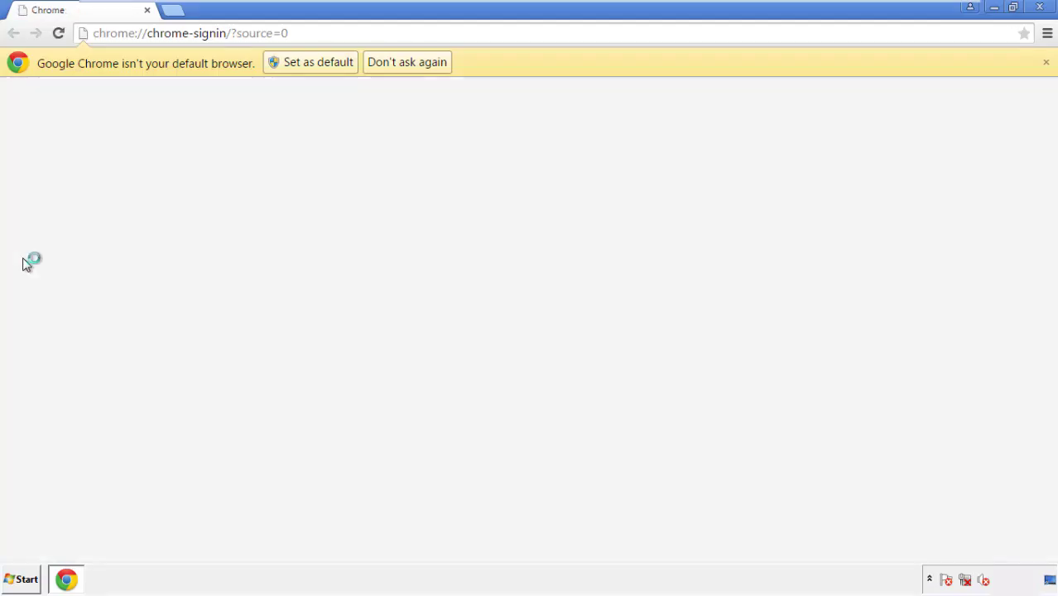
pyautogui.click(425, 64)
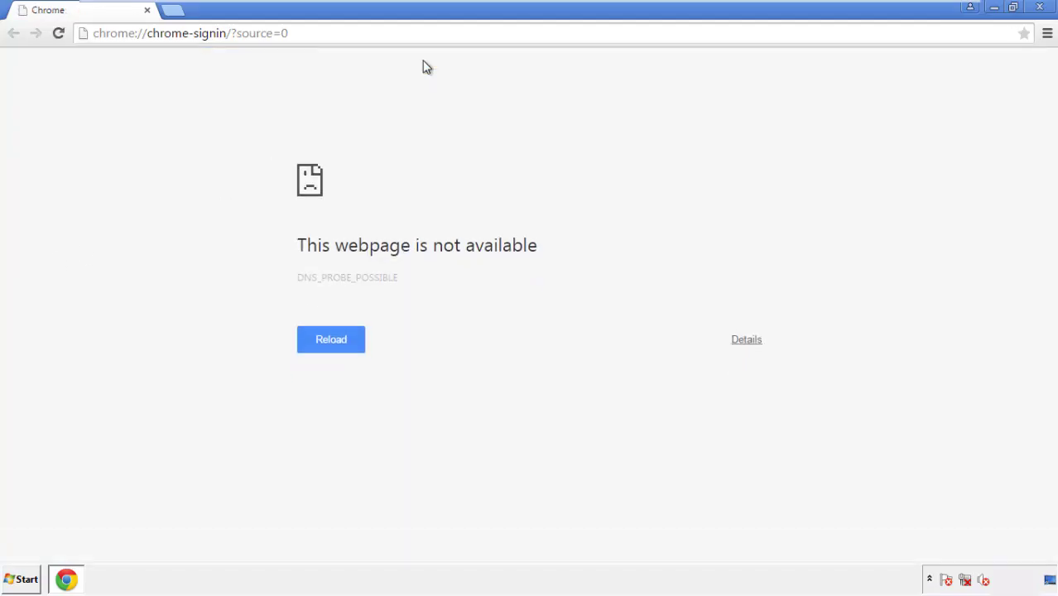
pyautogui.click(1047, 34)
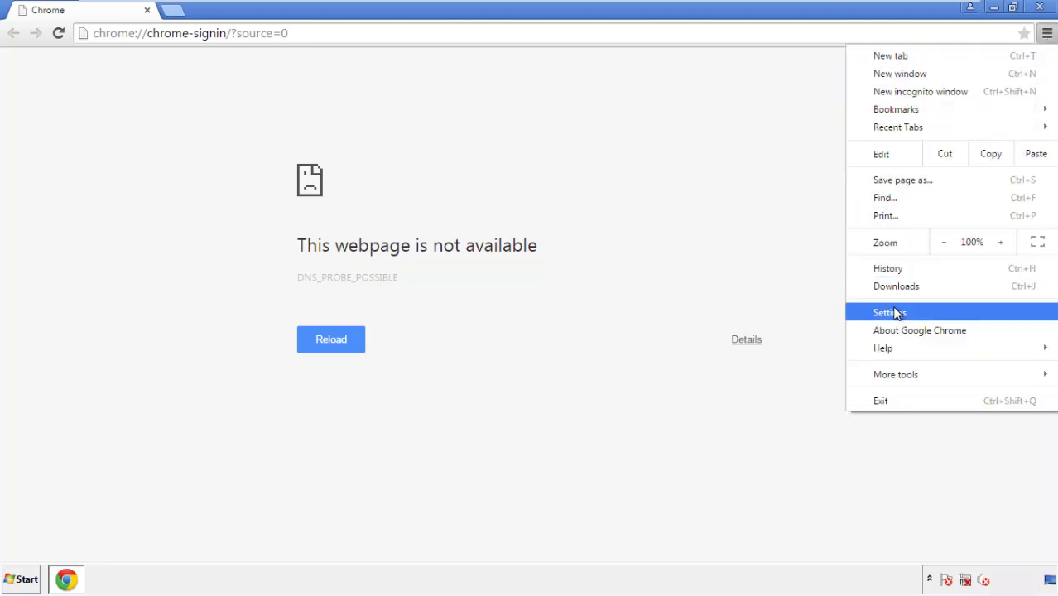
pyautogui.click(892, 313)
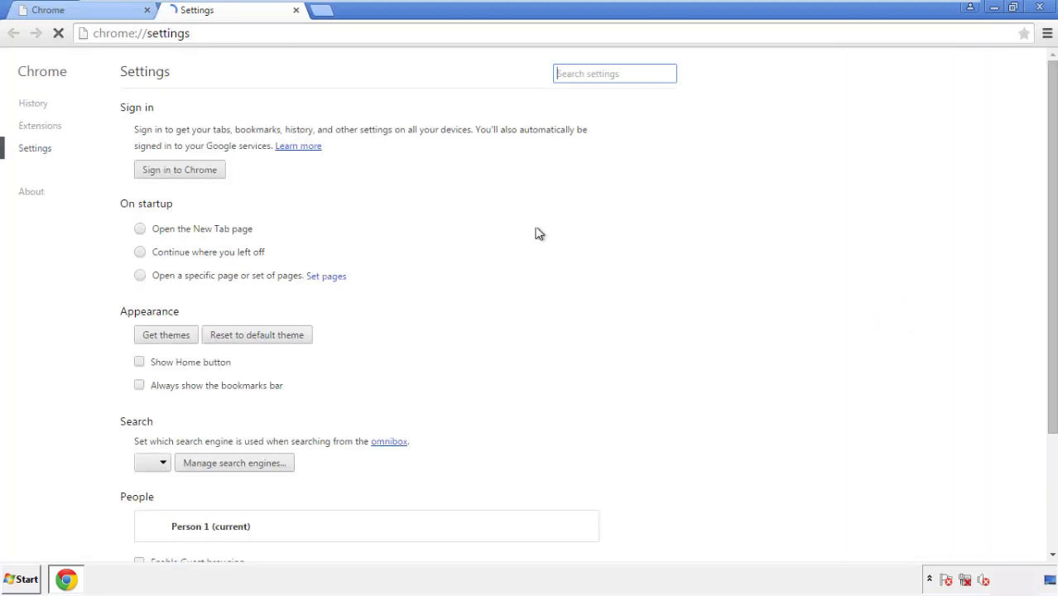
# Step: Clear Chrome's browsing data from the beginning of time, with Autofill form data also ticked
pyautogui.click(38, 106)
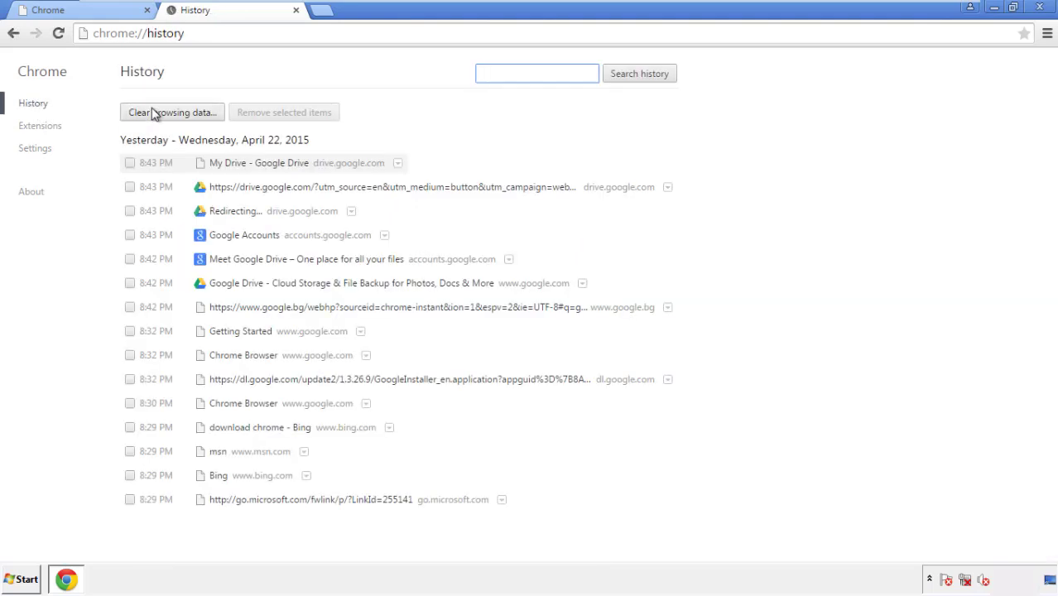
pyautogui.click(159, 113)
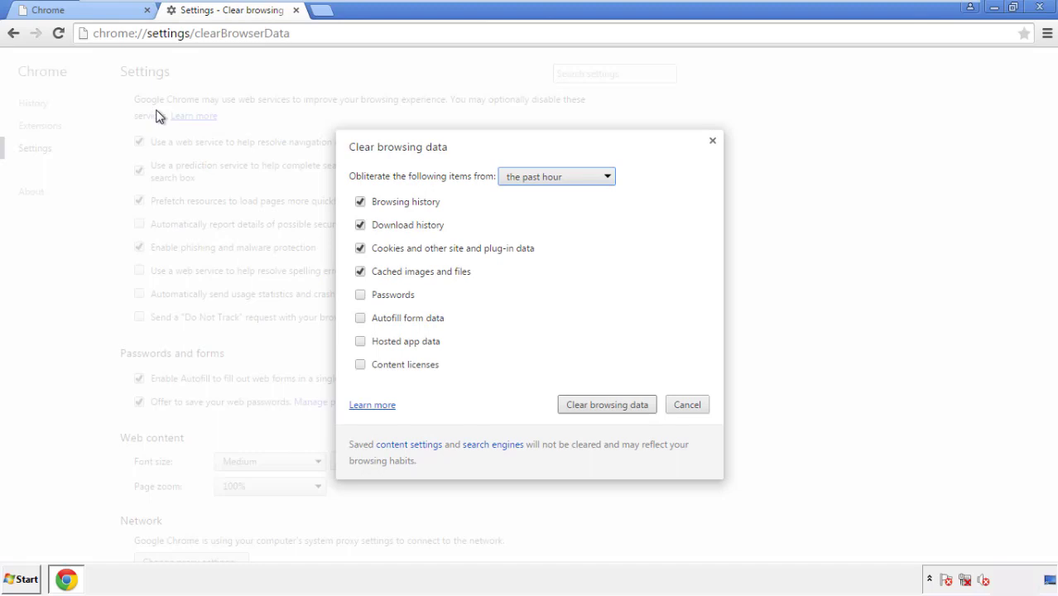
pyautogui.click(532, 178)
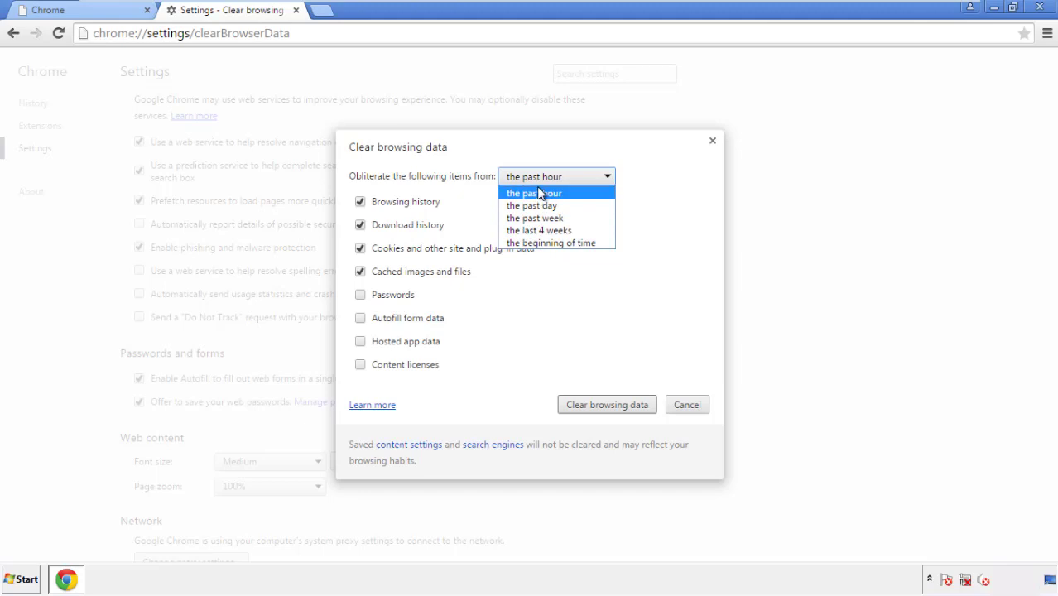
pyautogui.click(529, 244)
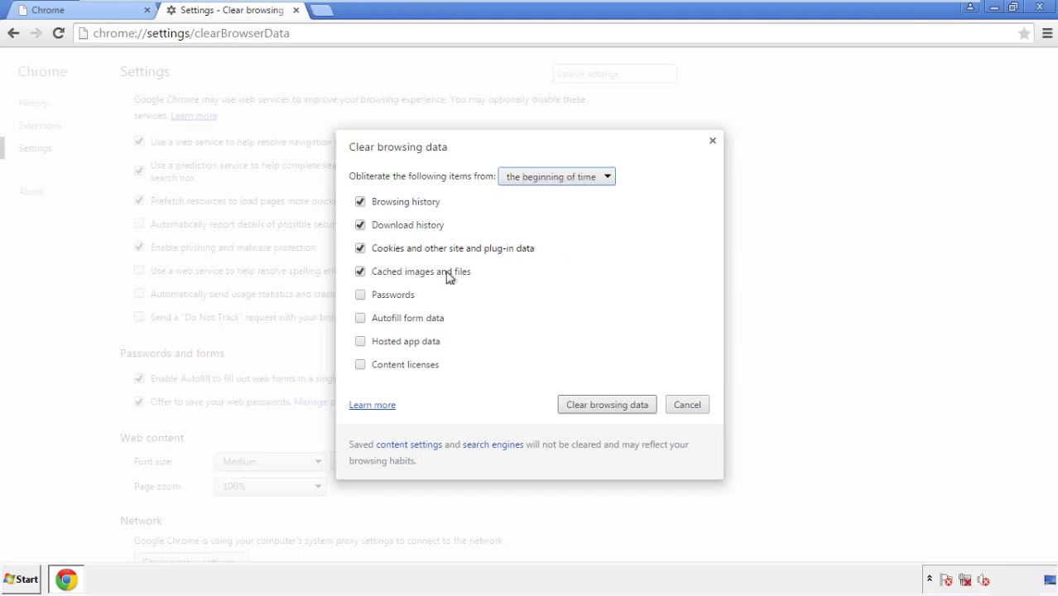
pyautogui.click(366, 318)
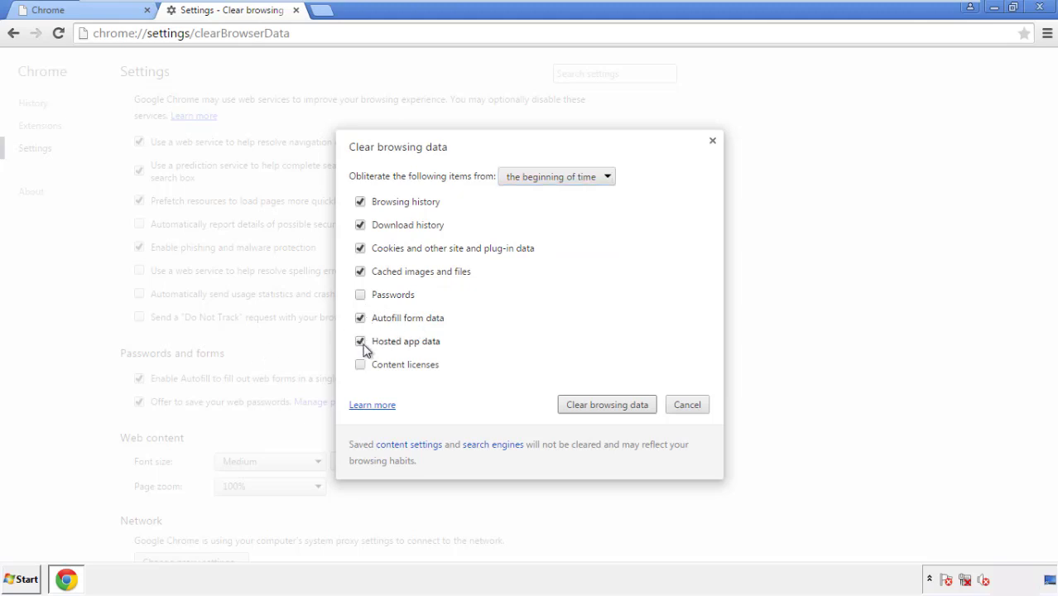
pyautogui.click(588, 406)
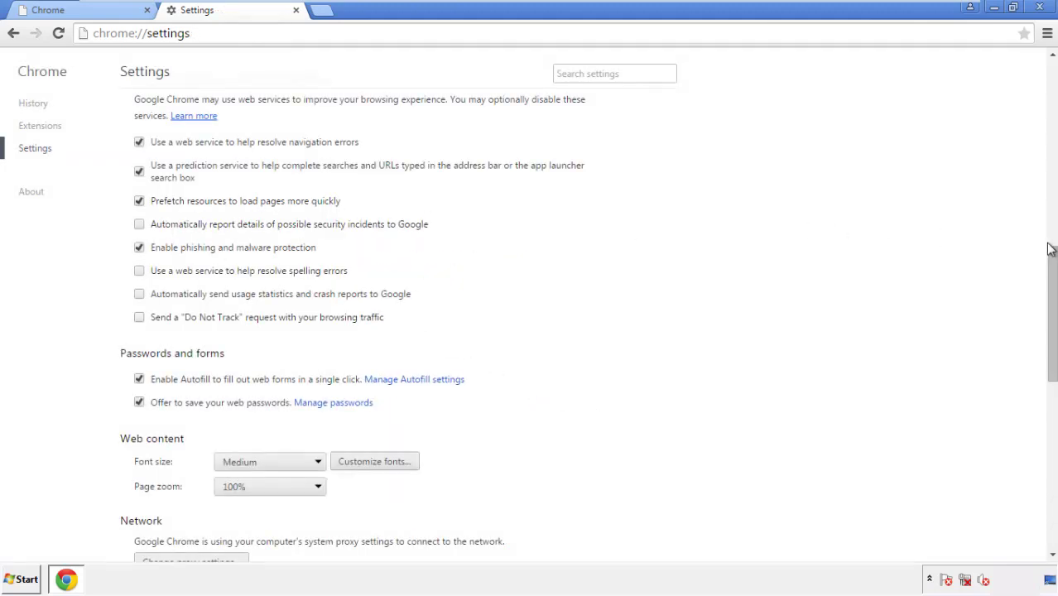
# Step: Reset Chrome settings to defaults from the bottom of Settings, then close Chrome
pyautogui.moveTo(1049, 249); pyautogui.dragTo(1052, 437)
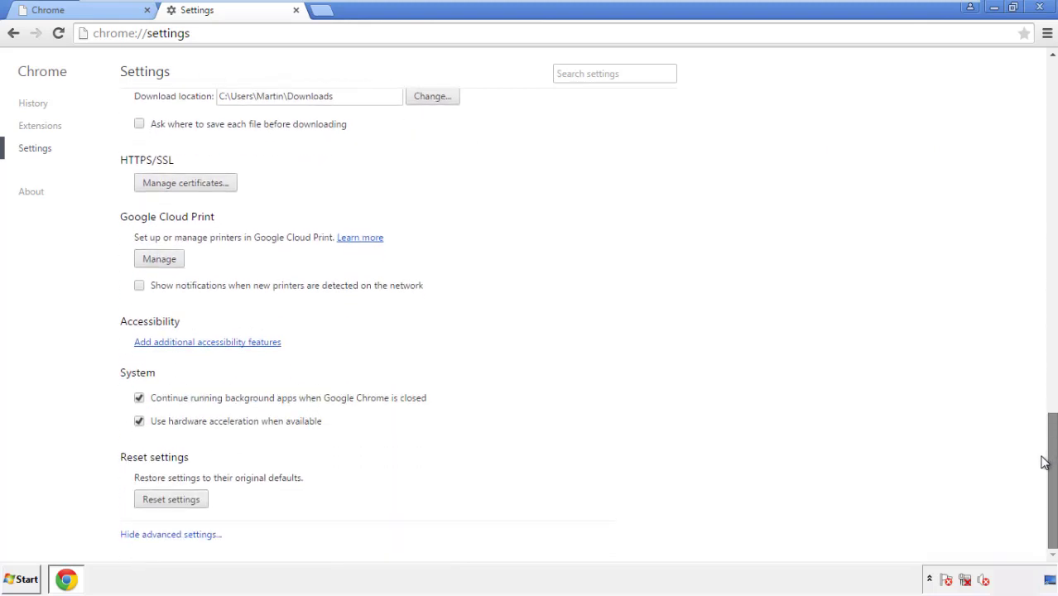
pyautogui.click(200, 503)
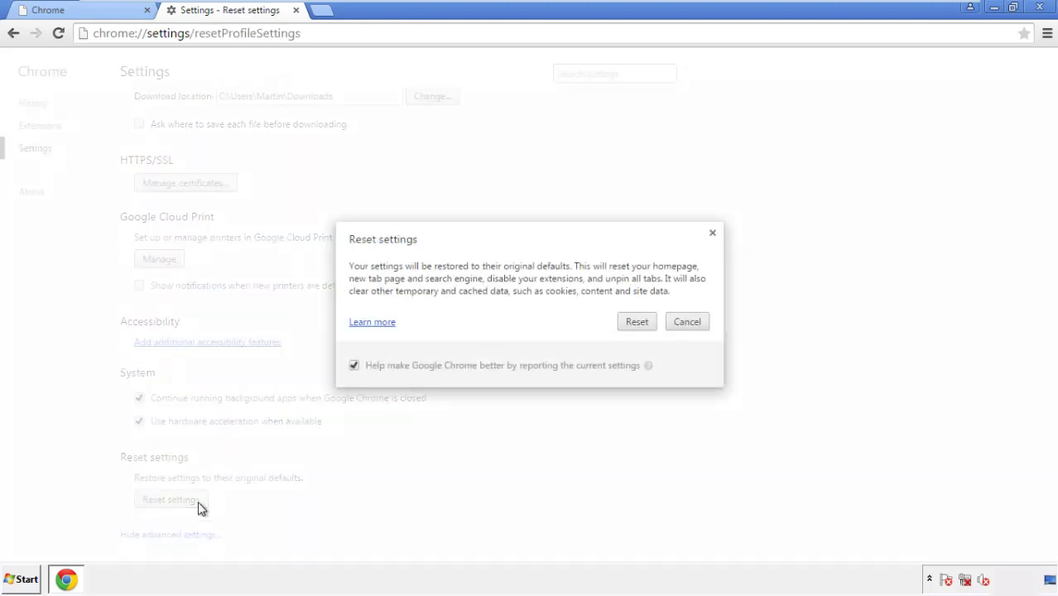
pyautogui.click(638, 323)
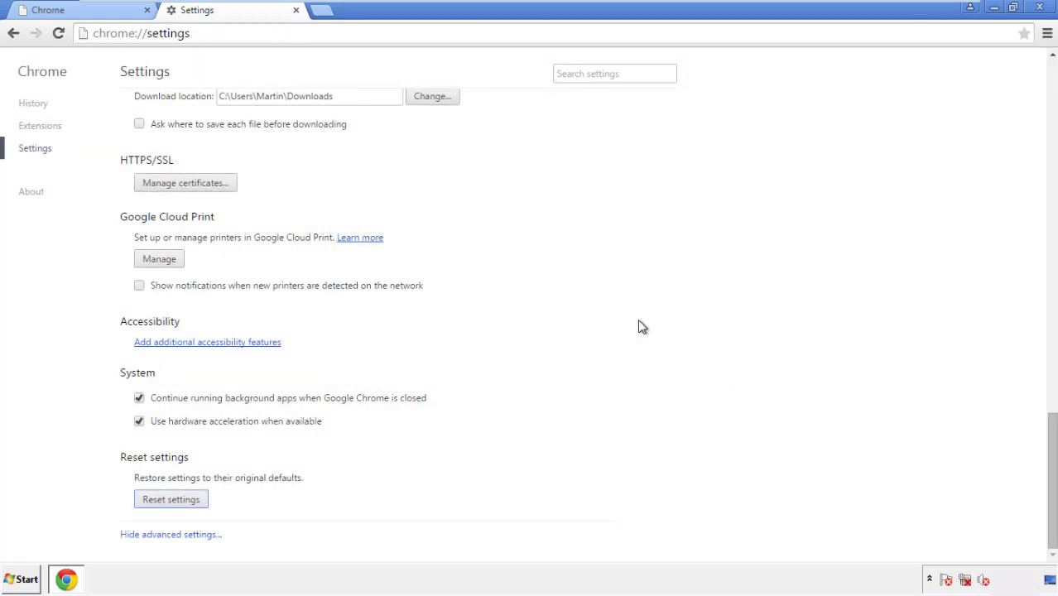
pyautogui.click(1038, 7)
# Step: Launch Firefox, remove the Search Mine extension from the Add-ons list, and close the browser
pyautogui.click(571, 268)
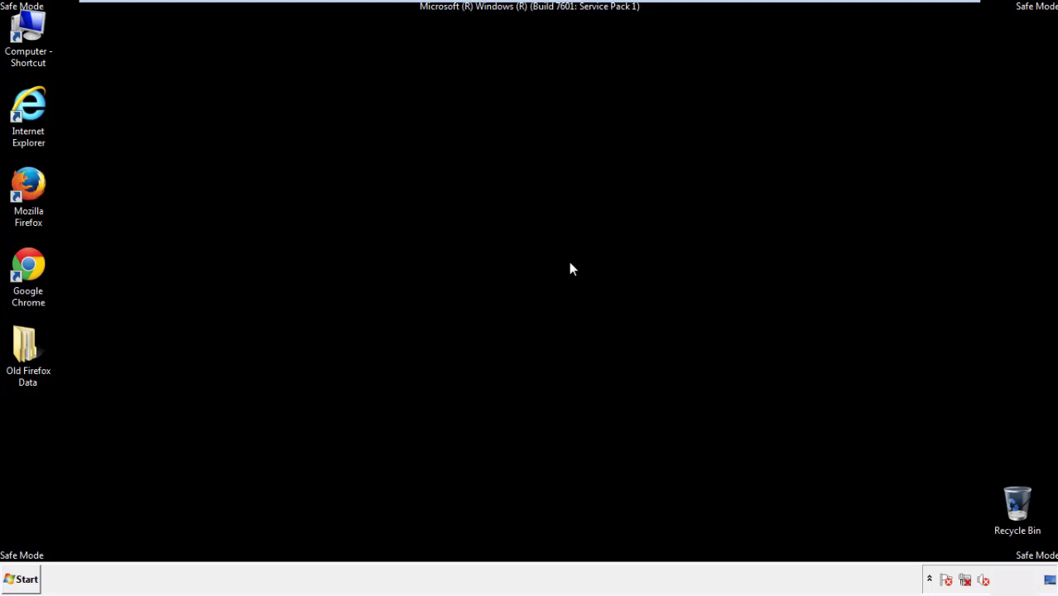
pyautogui.doubleClick(41, 207)
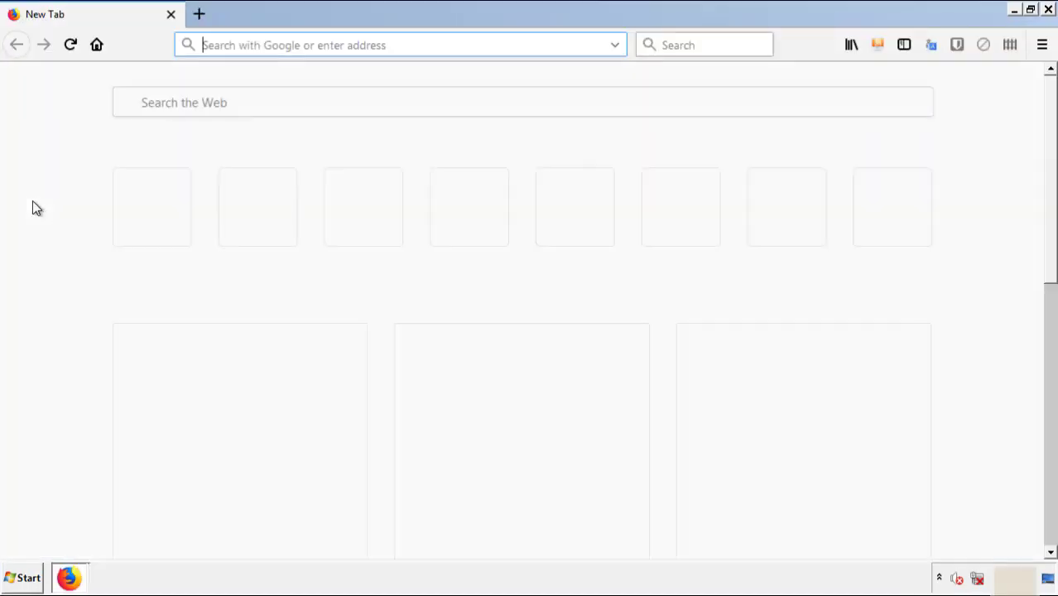
pyautogui.click(1041, 44)
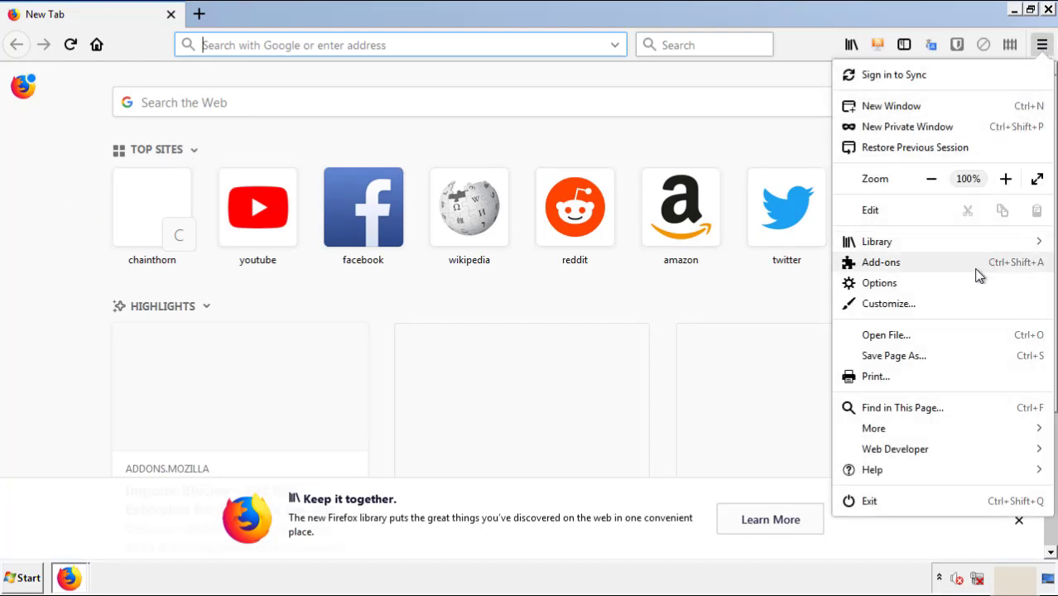
pyautogui.click(881, 262)
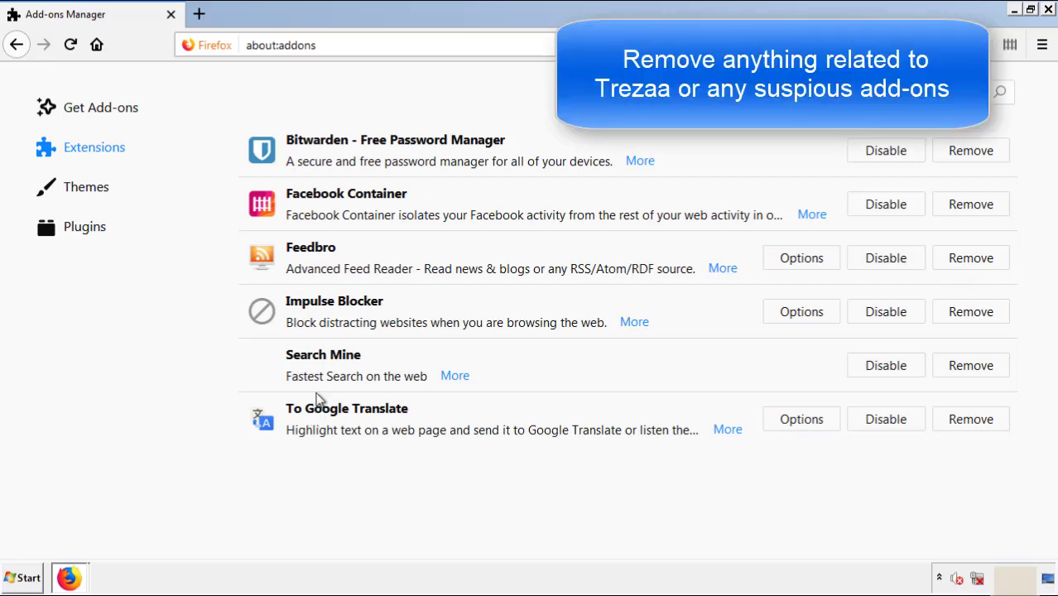
pyautogui.click(967, 372)
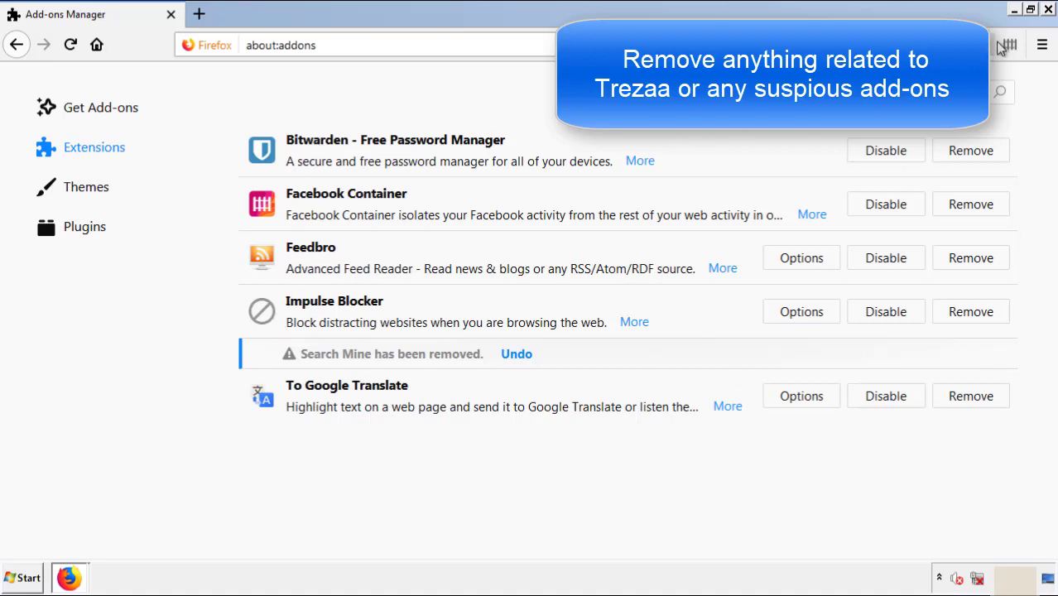
pyautogui.click(1047, 10)
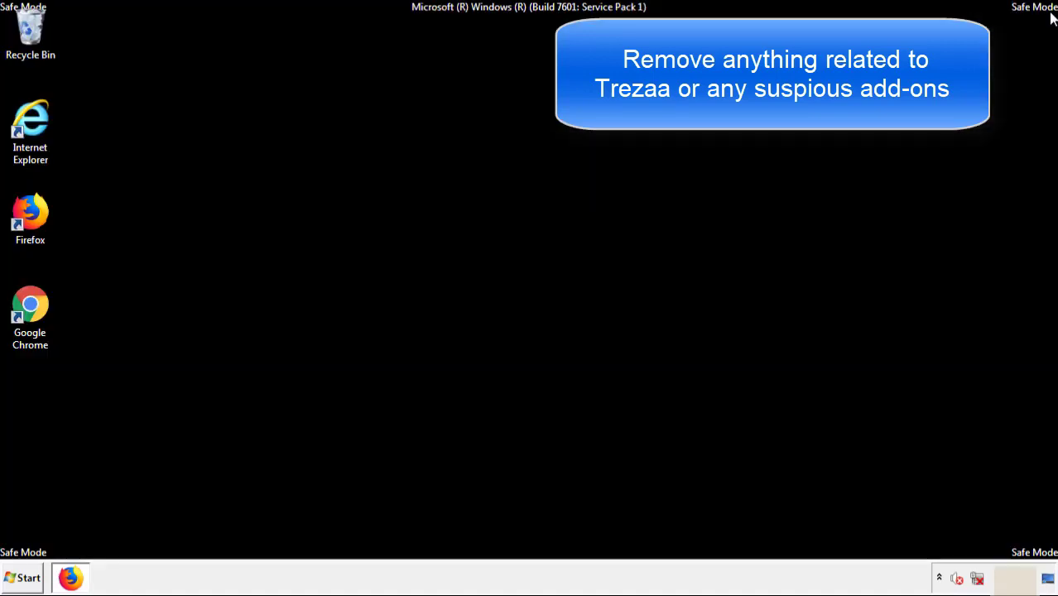
# Step: Remove the Search Mine extension from Chrome's extensions list, then close Chrome
pyautogui.doubleClick(30, 319)
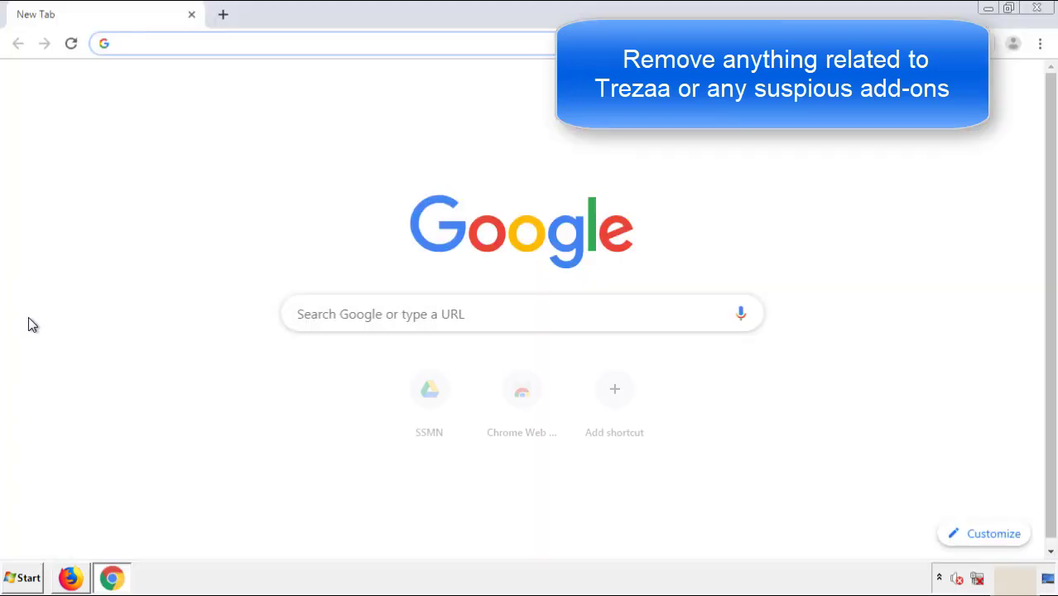
pyautogui.click(1039, 44)
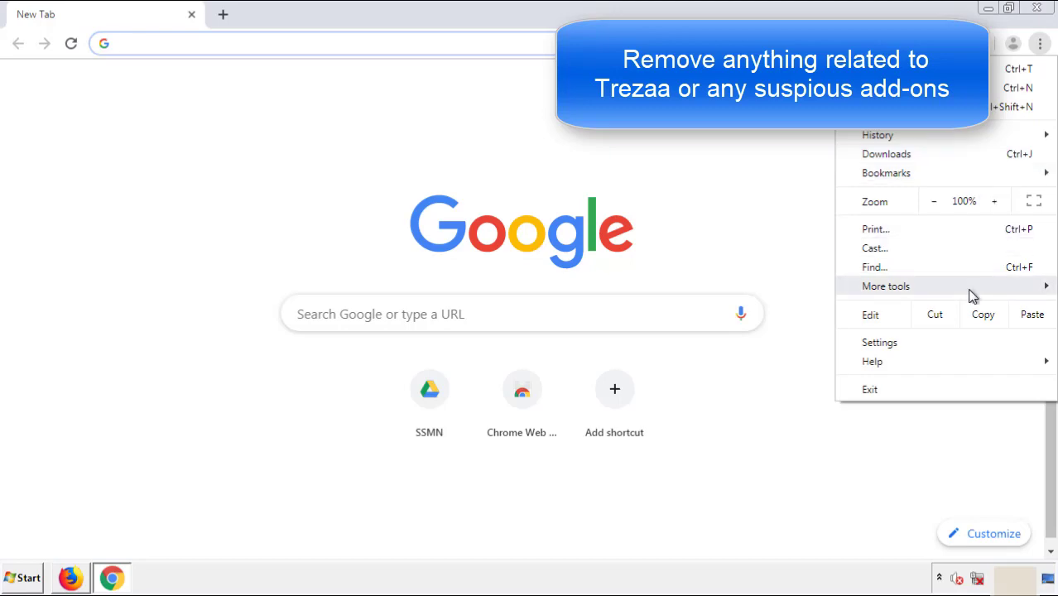
pyautogui.moveTo(885, 285)
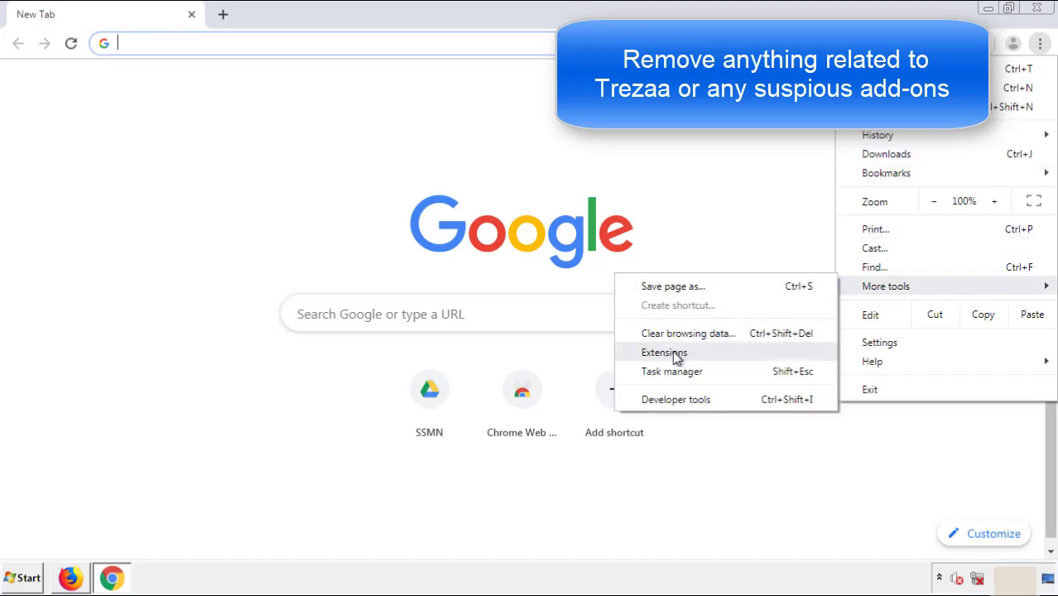
pyautogui.click(672, 351)
pyautogui.scroll(-7, 297, 272)
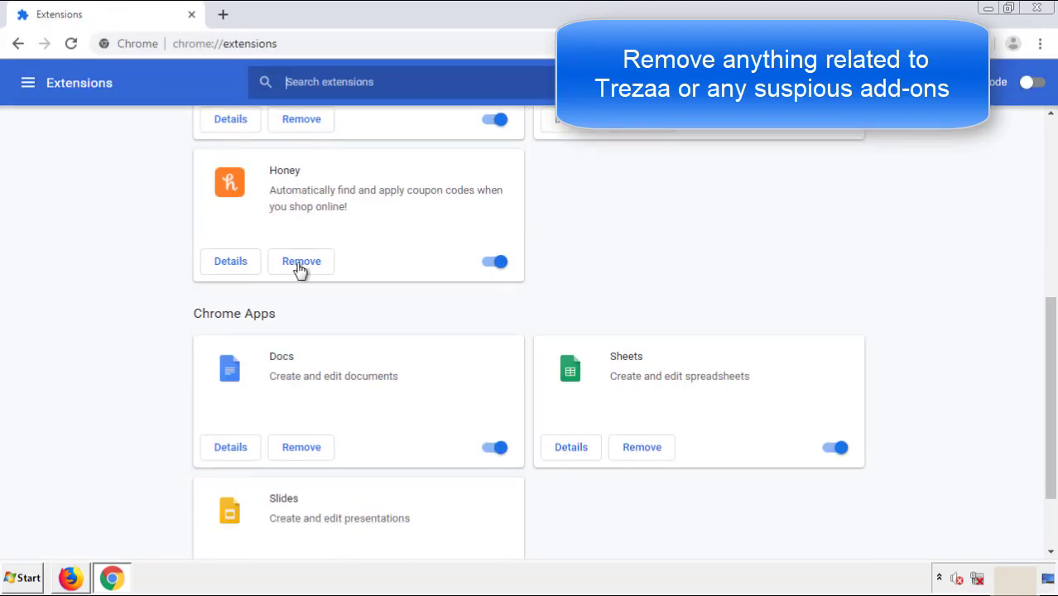
pyautogui.scroll(8, 402, 303)
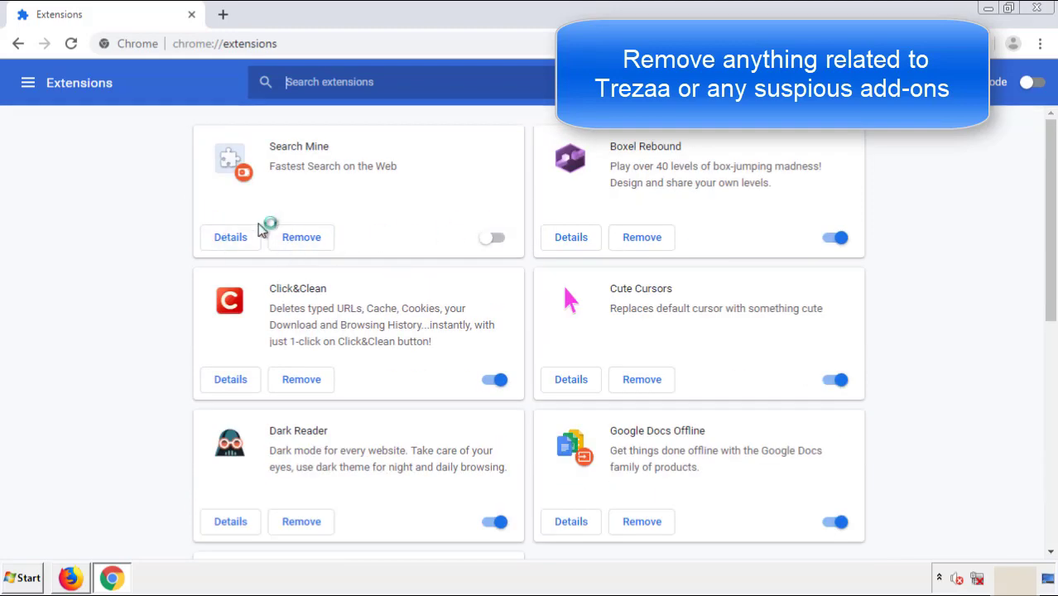
pyautogui.click(298, 237)
pyautogui.click(582, 139)
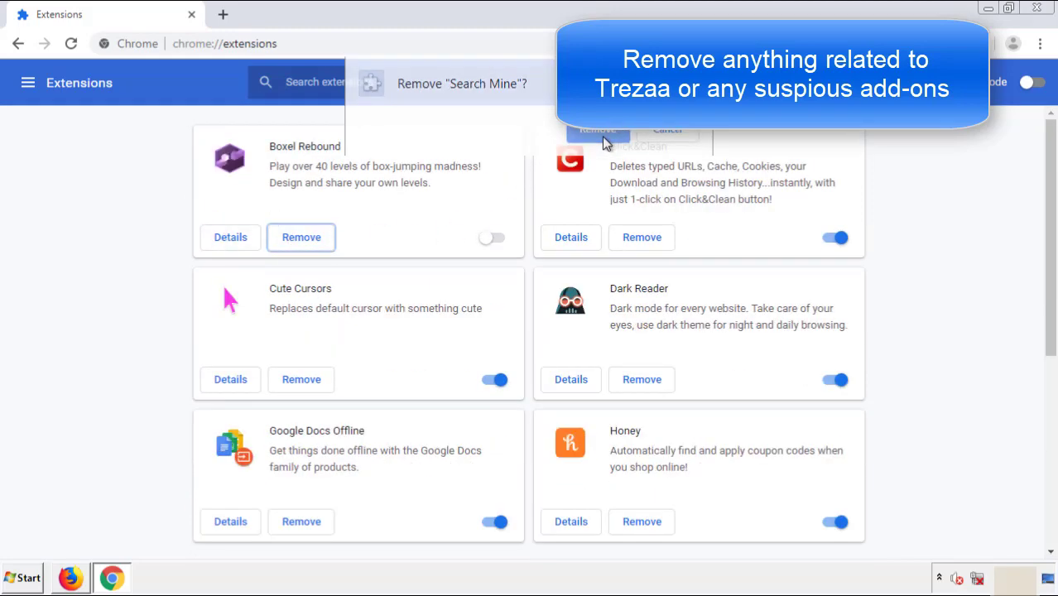
pyautogui.click(1037, 8)
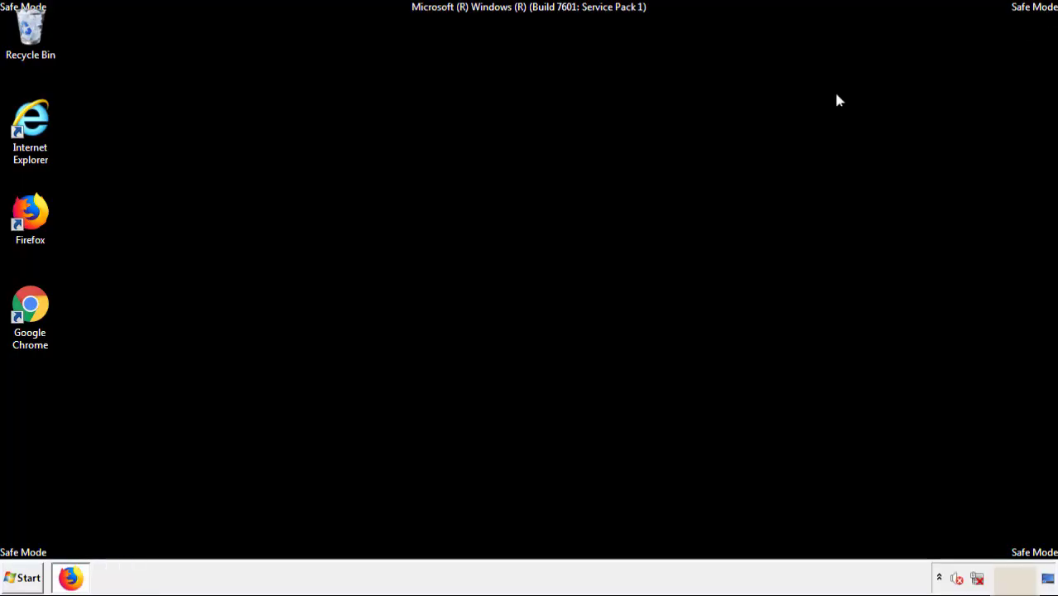
# Step: Show the Restart and Log off options beside Shut down in the Start menu
pyautogui.click(25, 578)
pyautogui.click(286, 543)
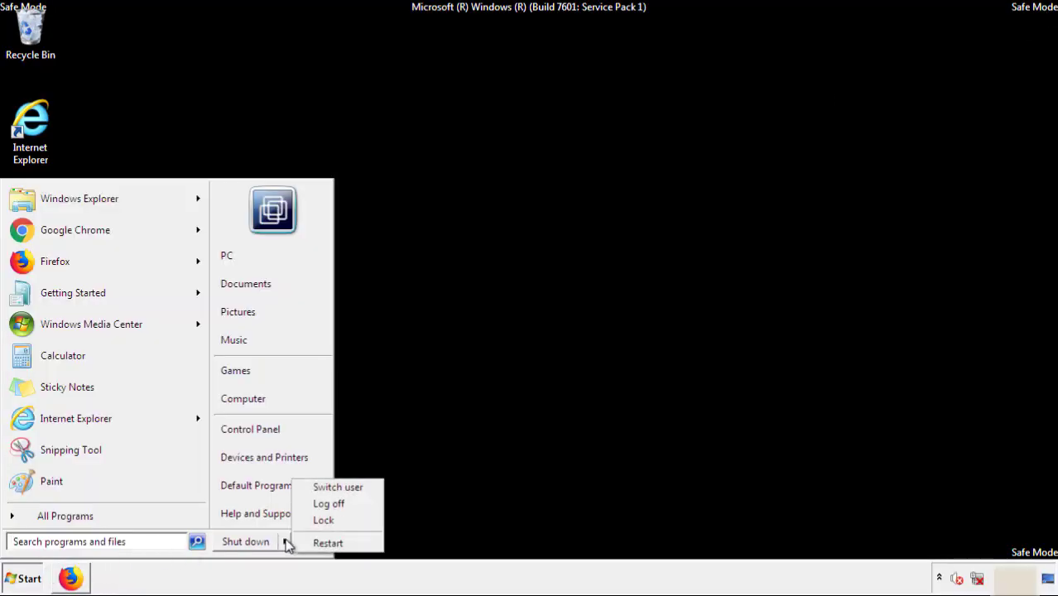